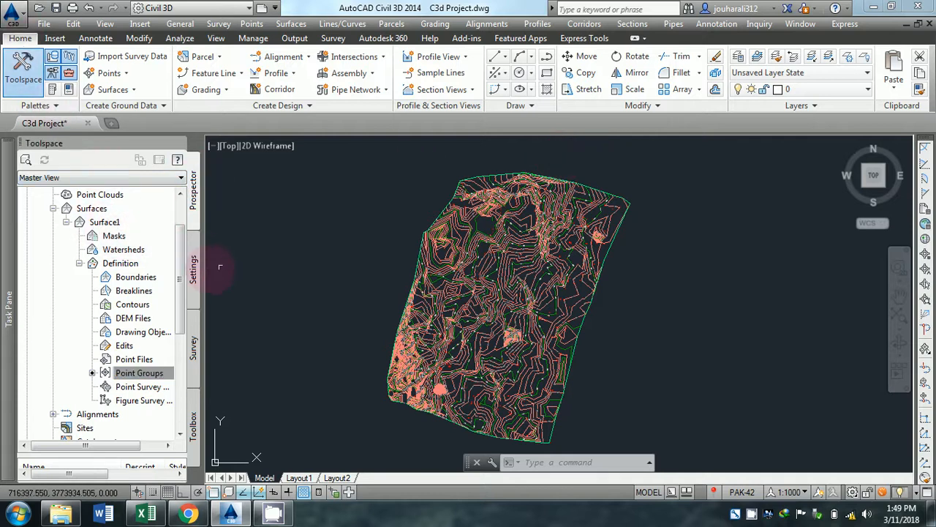
pyautogui.scroll(5, 497, 275)
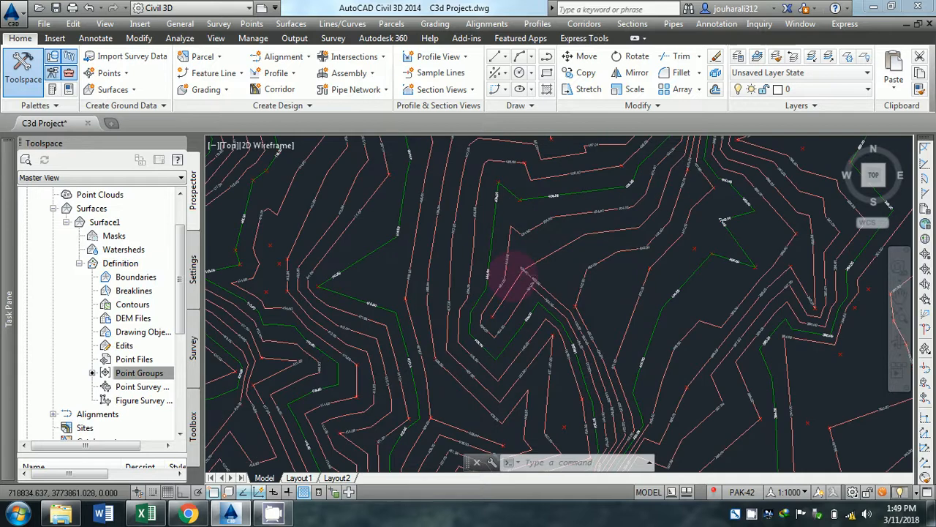
pyautogui.scroll(-3, 497, 275)
pyautogui.scroll(-3, 497, 275)
pyautogui.scroll(-1, 607, 294)
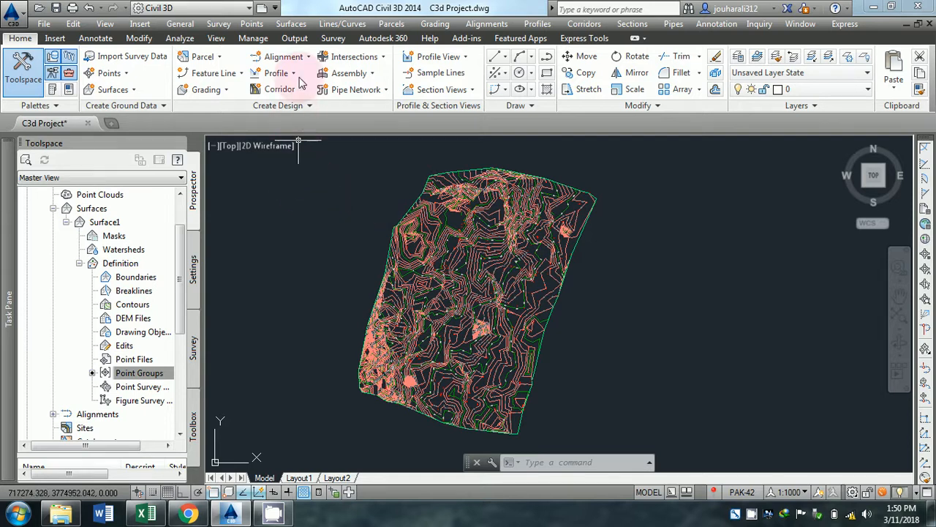
# Begin a new centerline alignment with the Alignment Creation Tools and set its starting design speed to 80 km/h.
pyautogui.click(287, 57)
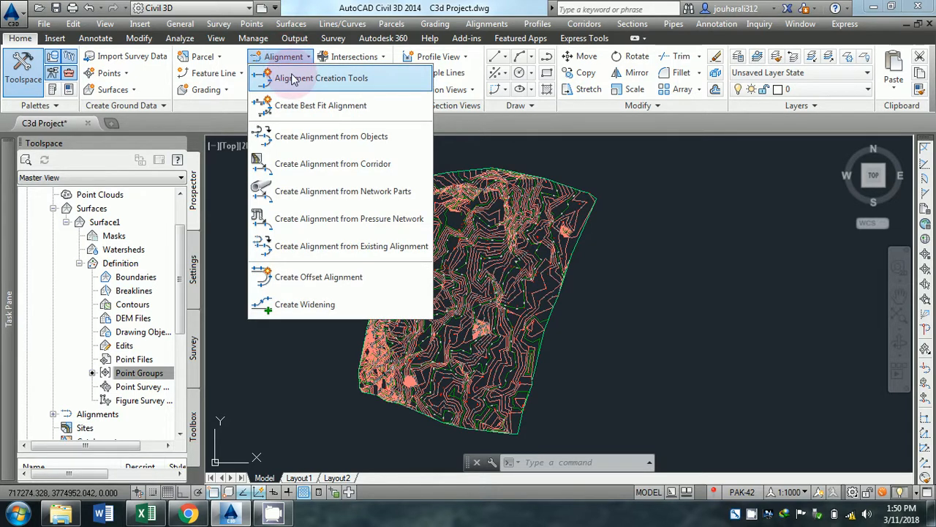
pyautogui.click(288, 58)
pyautogui.click(289, 60)
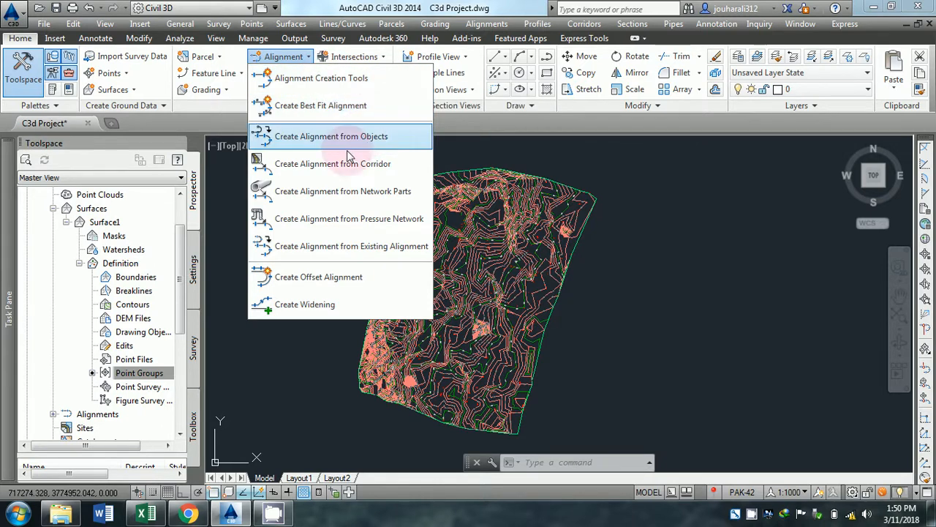
pyautogui.click(342, 78)
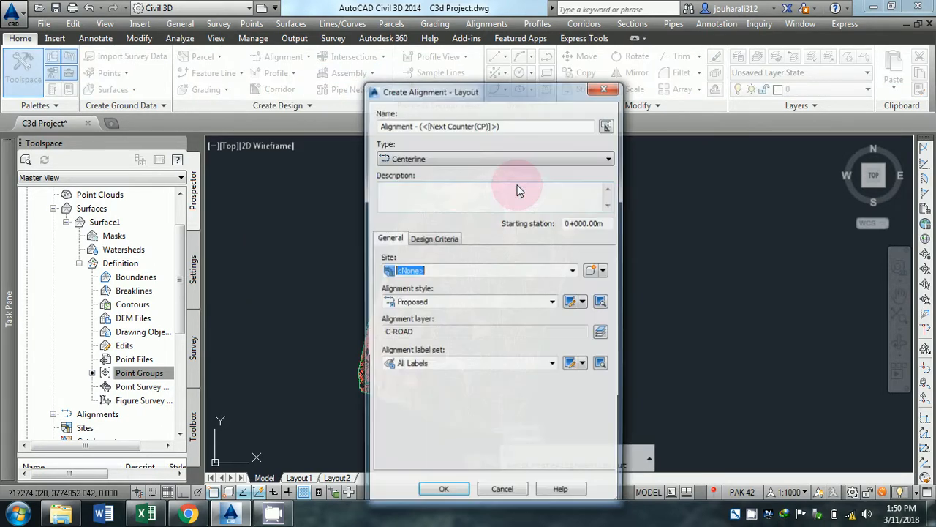
pyautogui.moveTo(477, 93); pyautogui.dragTo(461, 83)
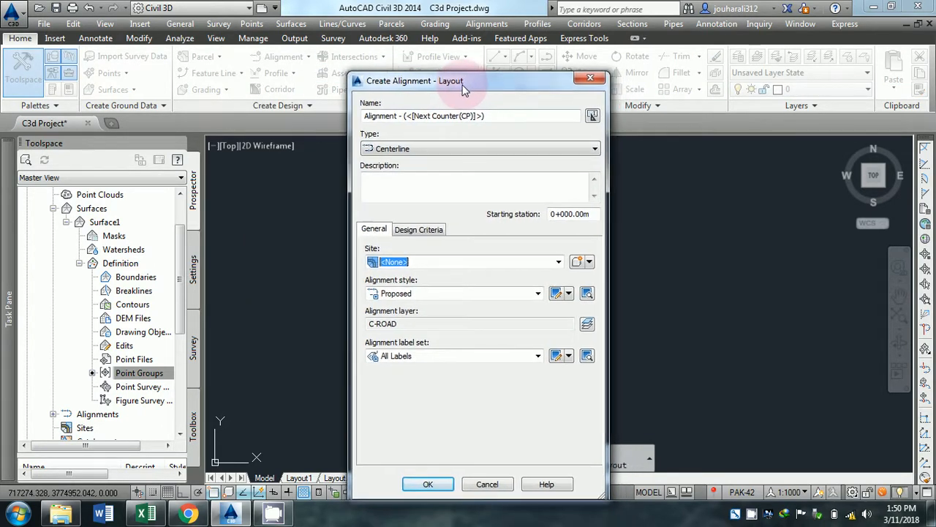
pyautogui.click(419, 230)
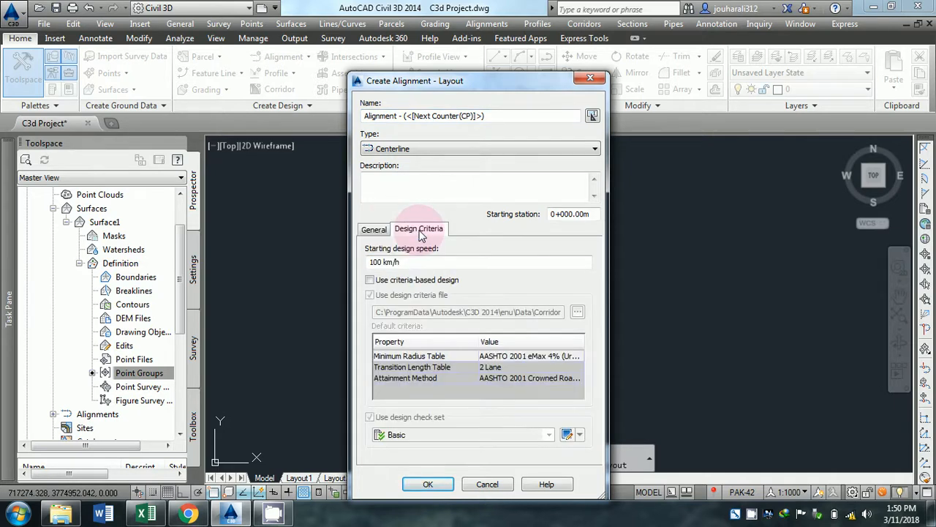
pyautogui.click(381, 262)
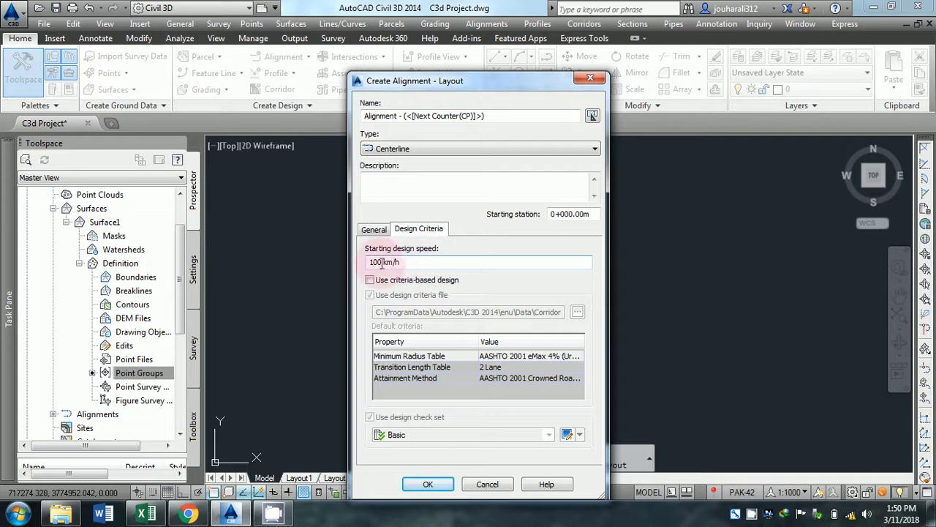
pyautogui.moveTo(381, 262); pyautogui.dragTo(351, 262)
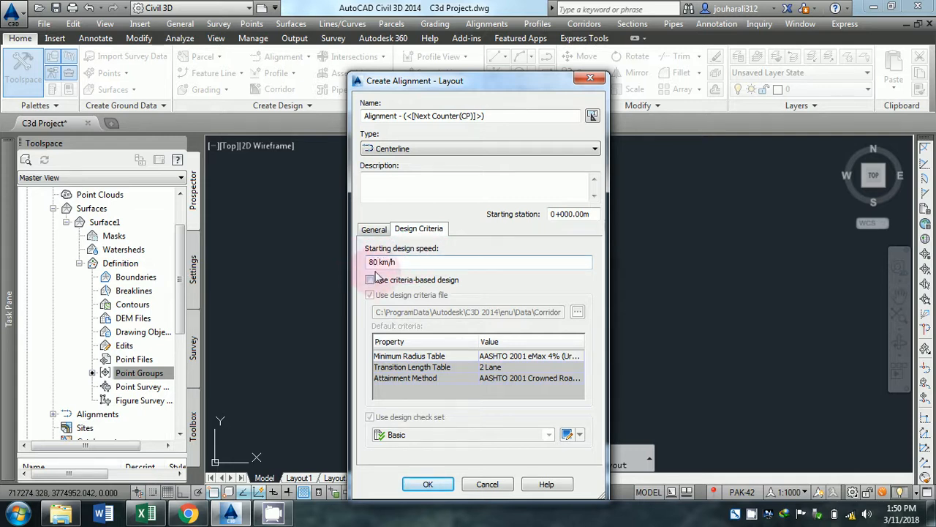
pyautogui.click(379, 264)
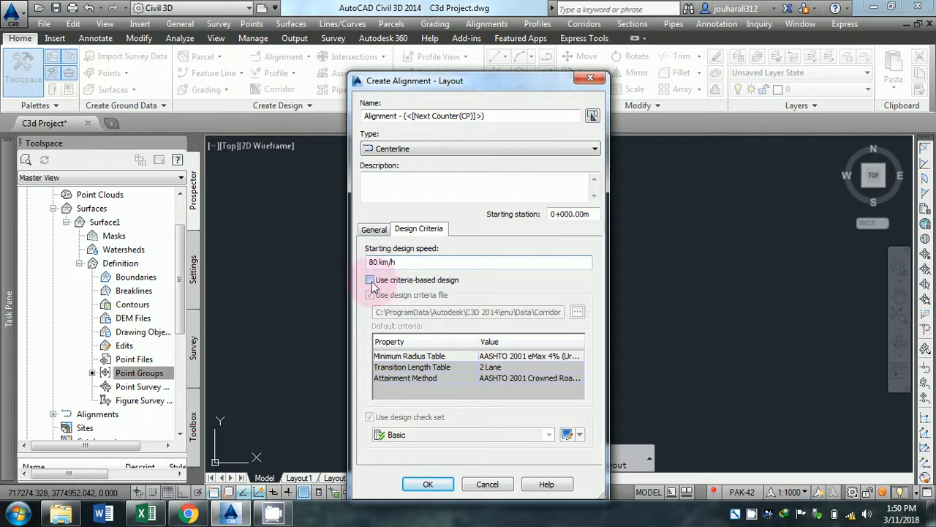
# Enable criteria-based design and load Autodesk Civil 3D Metric (2004) Roadway Design Standards as the design criteria file.
pyautogui.click(370, 280)
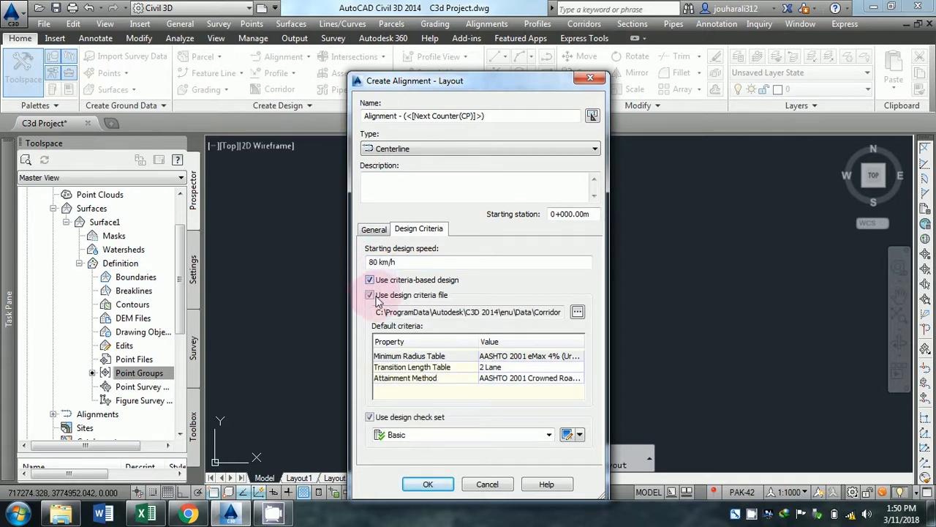
pyautogui.click(370, 294)
pyautogui.click(371, 295)
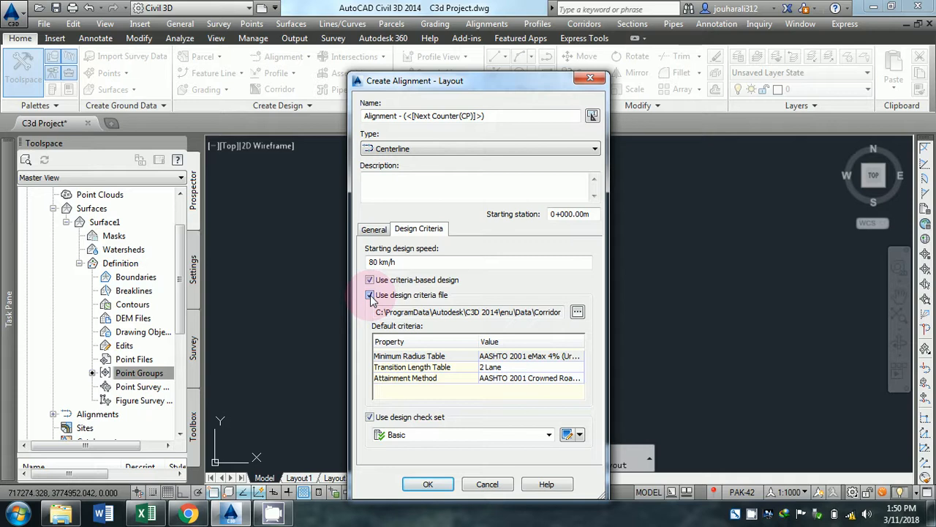
pyautogui.click(578, 313)
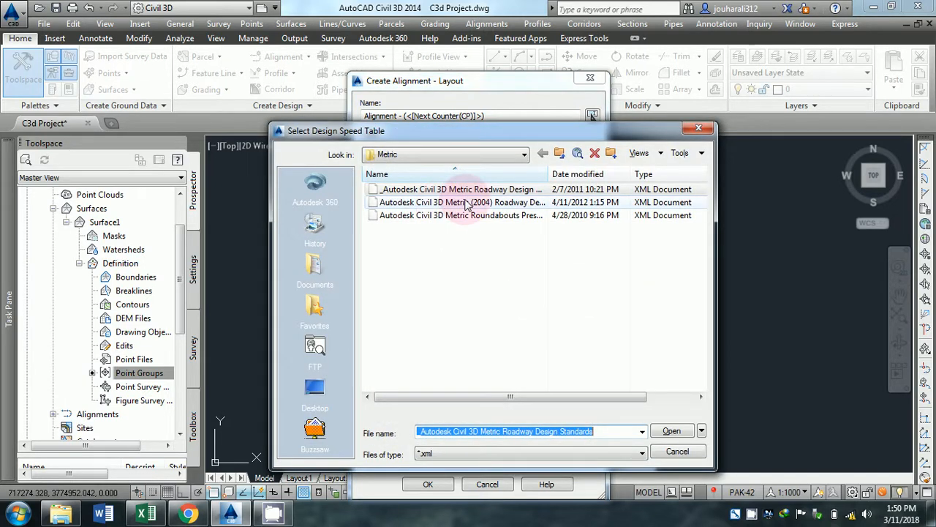
pyautogui.moveTo(549, 174); pyautogui.dragTo(574, 174)
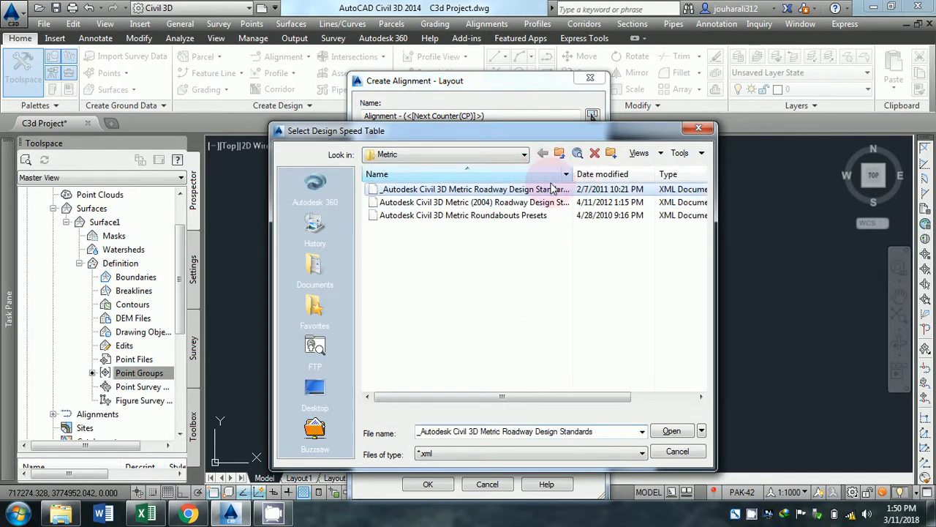
pyautogui.click(454, 202)
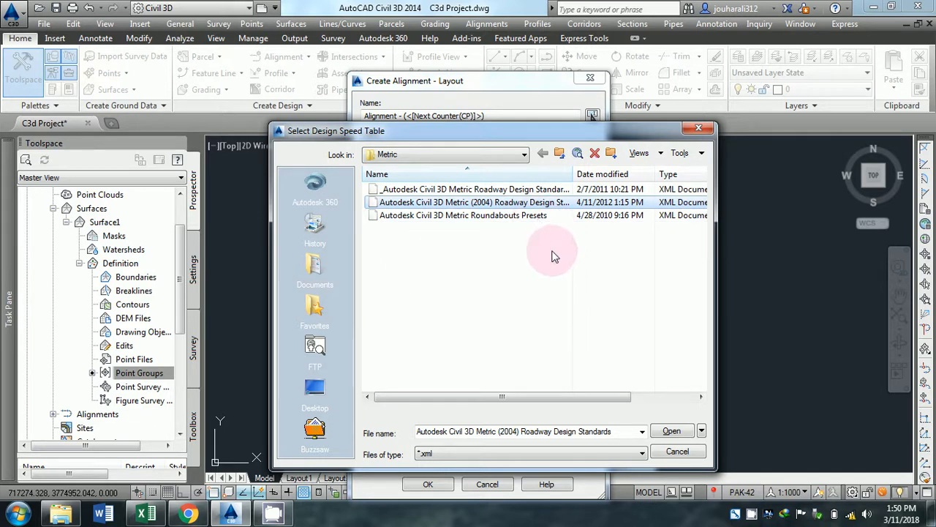
pyautogui.click(669, 432)
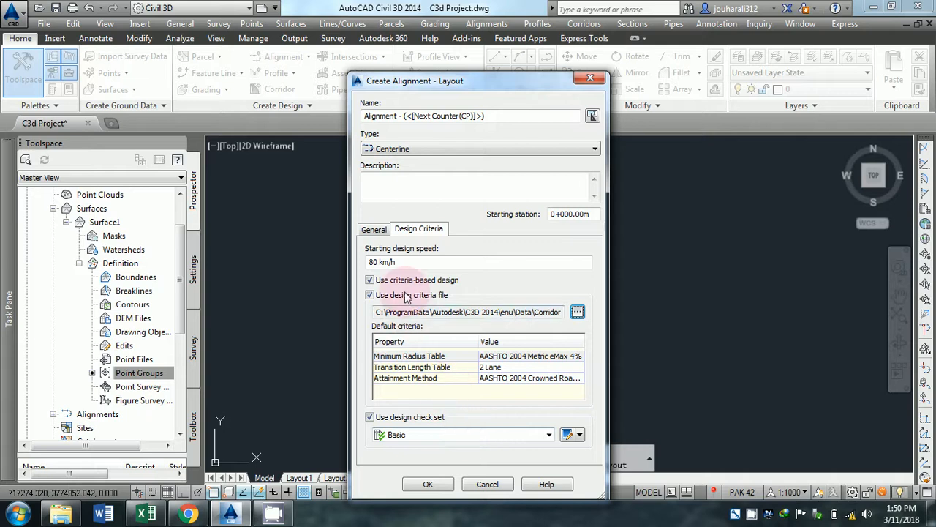
# Keep the site as <None>, the style as Proposed and the label set as All Labels, and accept the alignment settings.
pyautogui.click(374, 229)
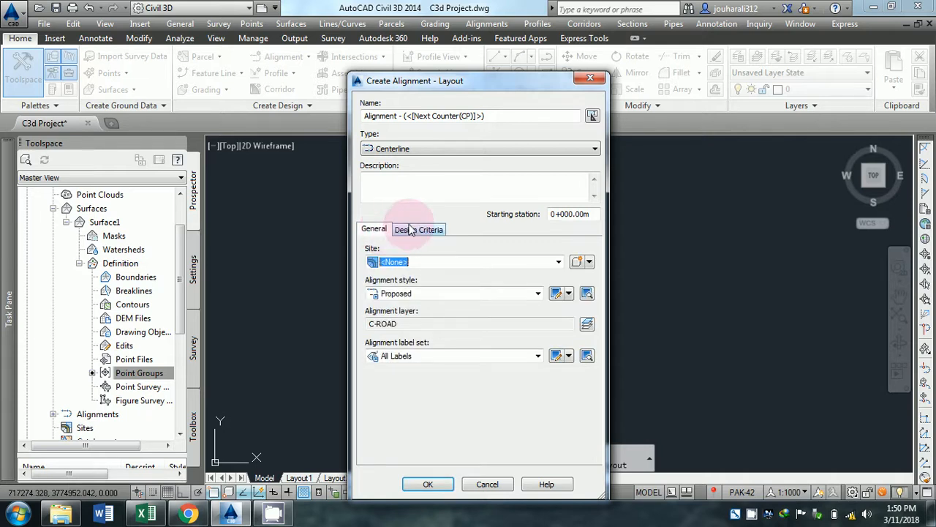
pyautogui.click(561, 261)
pyautogui.click(560, 261)
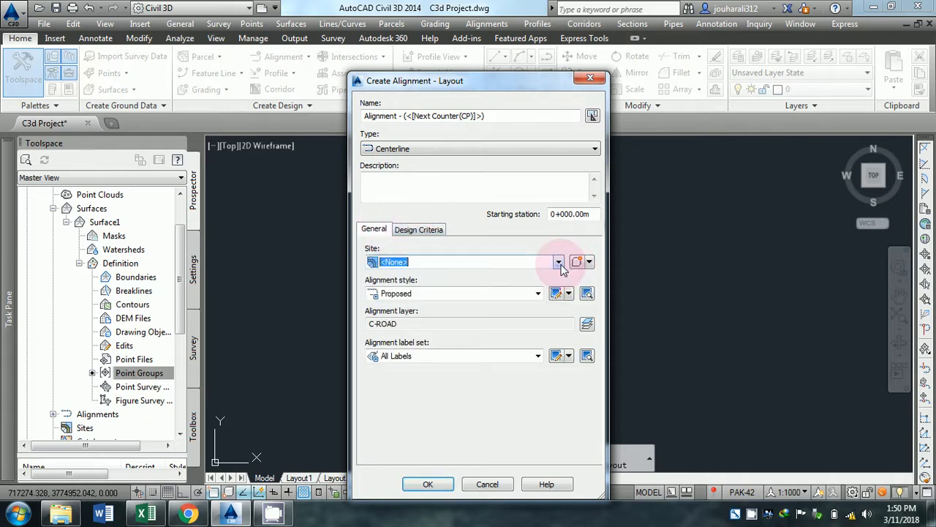
pyautogui.click(419, 229)
pyautogui.click(429, 484)
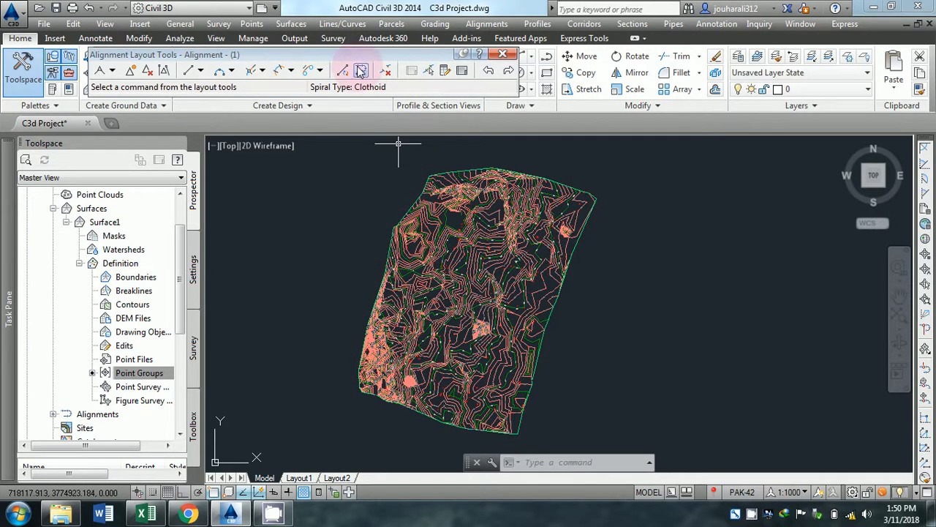
# Start a Tangent-Tangent (With Curves) layout and place the alignment's start point near the southern edge of the surface.
pyautogui.moveTo(358, 55); pyautogui.dragTo(337, 120)
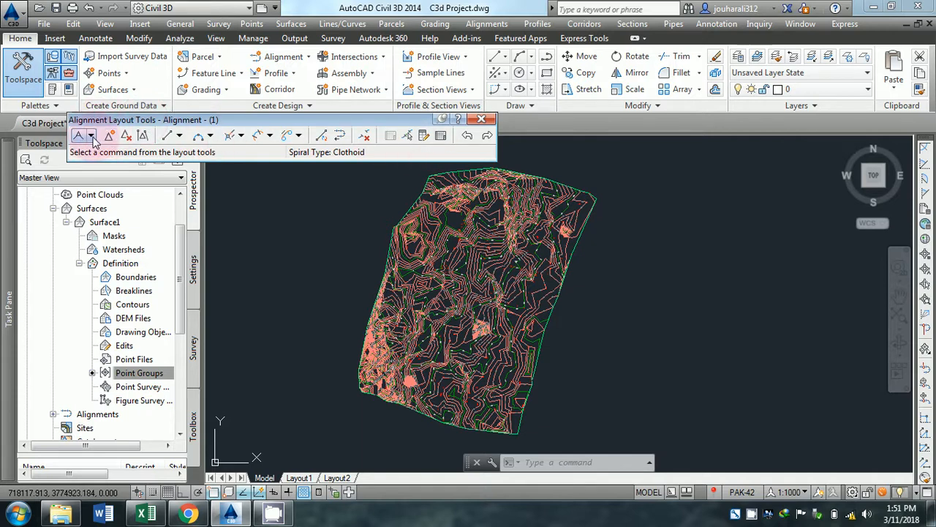
pyautogui.click(91, 136)
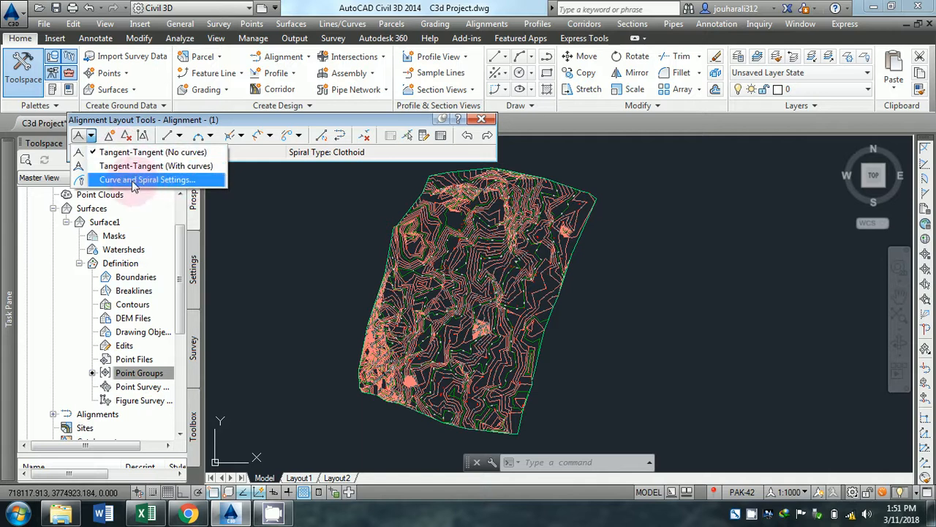
pyautogui.click(128, 168)
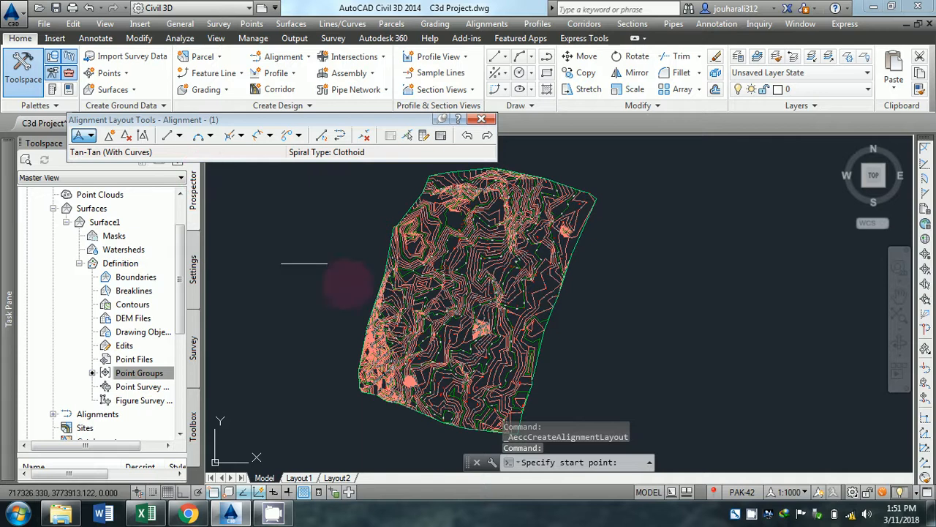
pyautogui.scroll(-1, 439, 342)
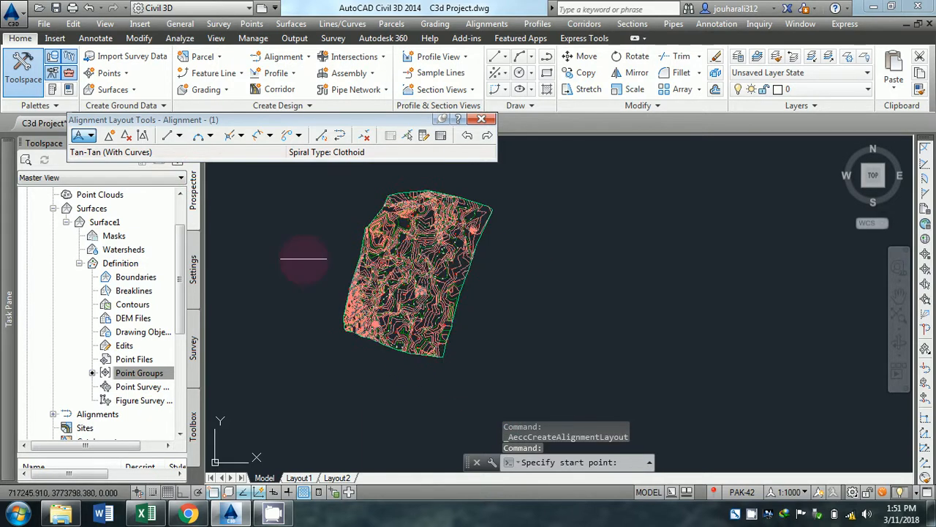
pyautogui.scroll(5, 409, 337)
pyautogui.scroll(-2, 512, 380)
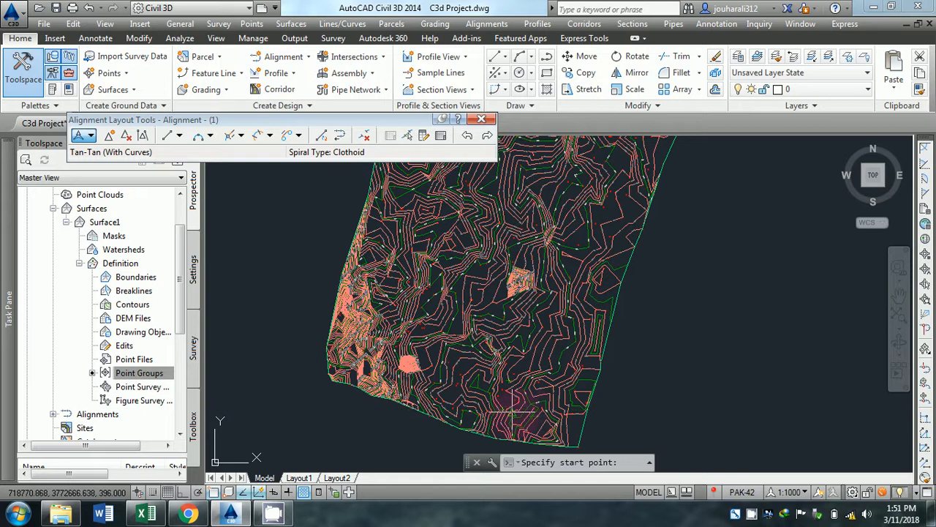
pyautogui.scroll(3, 512, 409)
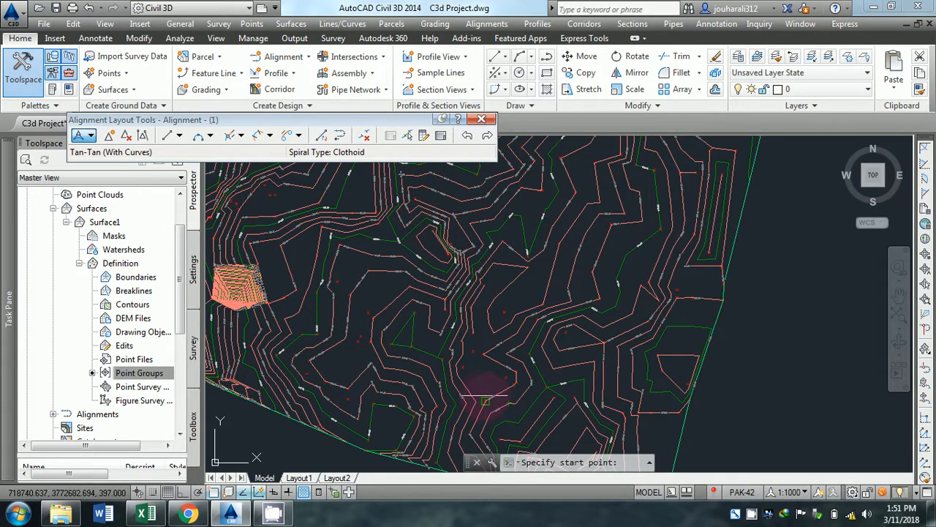
pyautogui.click(485, 401)
# Add two intersection points to the alignment, one northwest of the start point and one further northeast near the surface's middle.
pyautogui.scroll(-5, 439, 340)
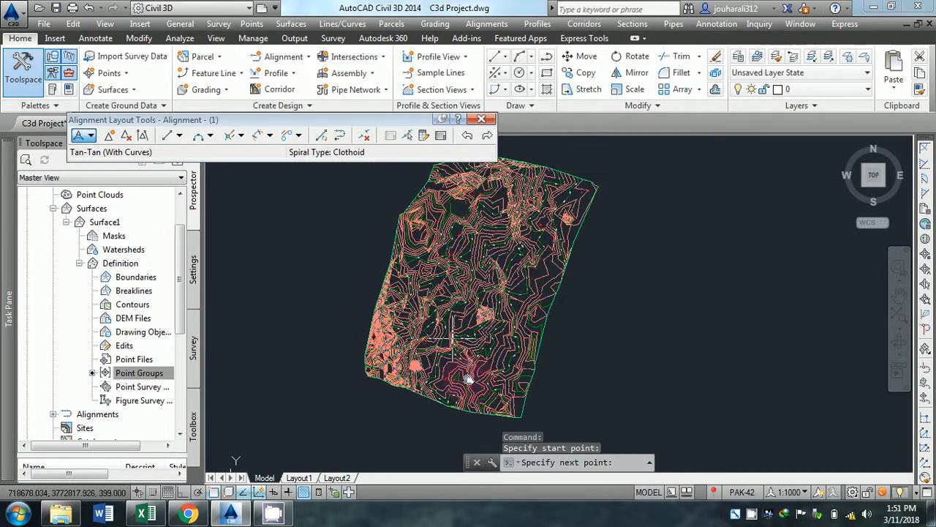
pyautogui.scroll(4, 436, 316)
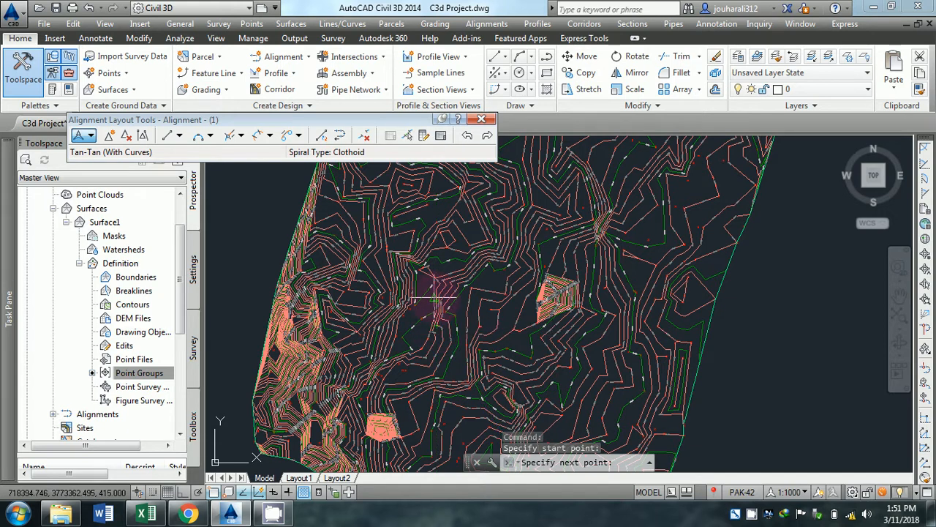
pyautogui.click(435, 299)
pyautogui.scroll(-3, 468, 232)
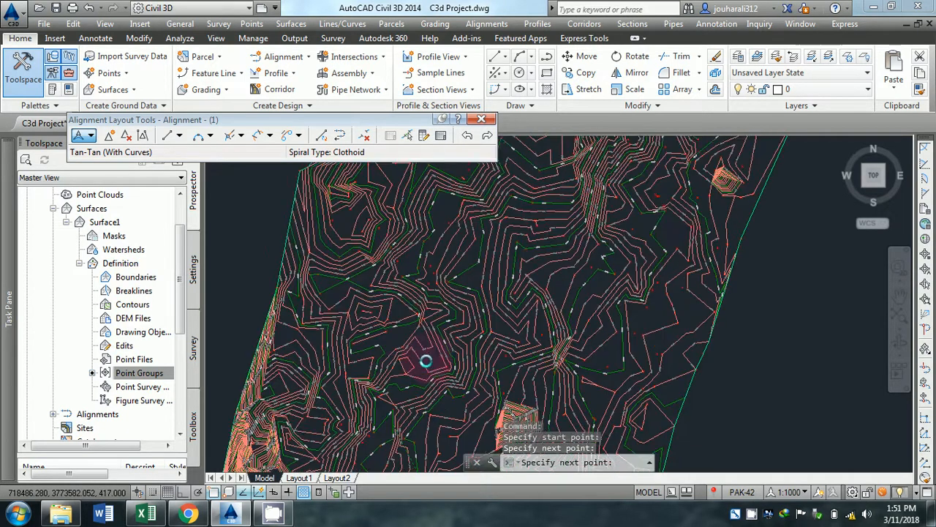
pyautogui.scroll(3, 432, 296)
pyautogui.scroll(-3, 437, 276)
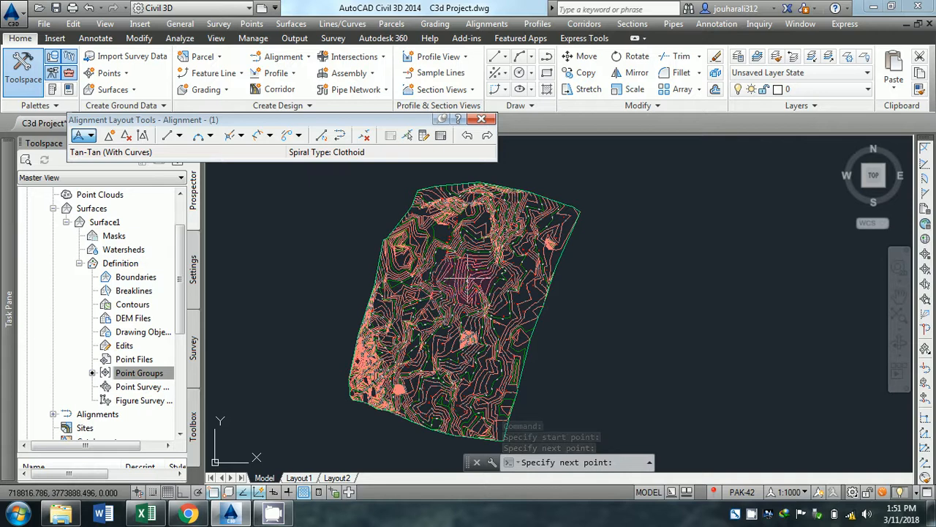
pyautogui.scroll(3, 467, 279)
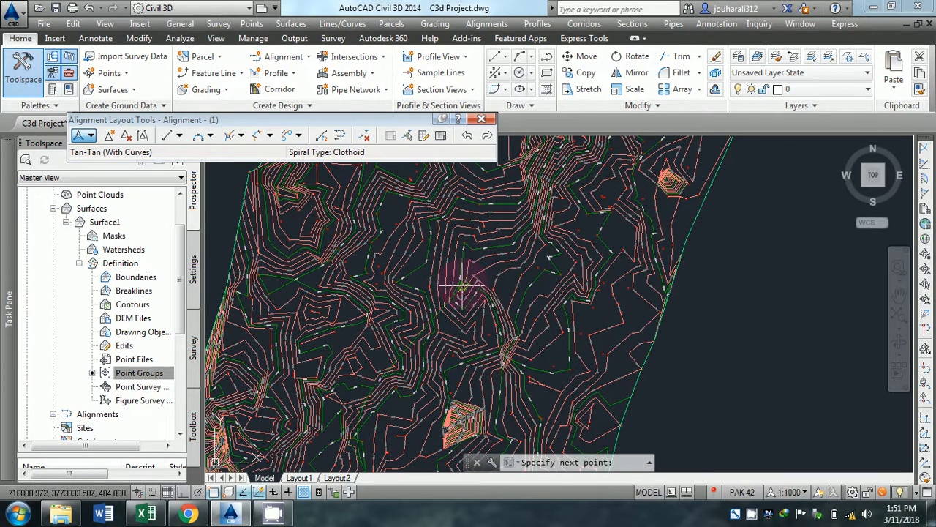
pyautogui.click(462, 286)
# Place the alignment's end point near the northern edge of the surface, finish the layout and check the start station labels.
pyautogui.scroll(-3, 500, 246)
pyautogui.moveTo(500, 247); pyautogui.dragTo(488, 319, button='middle')
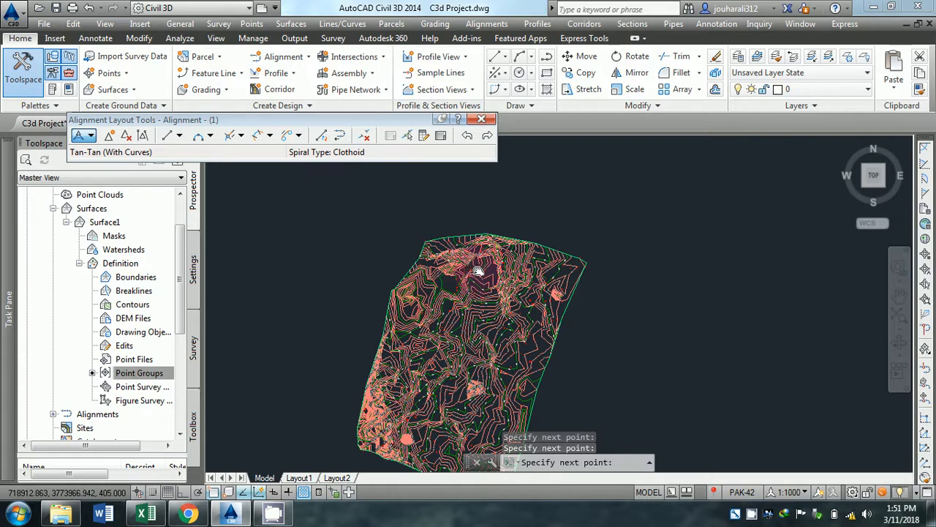
pyautogui.scroll(2, 476, 257)
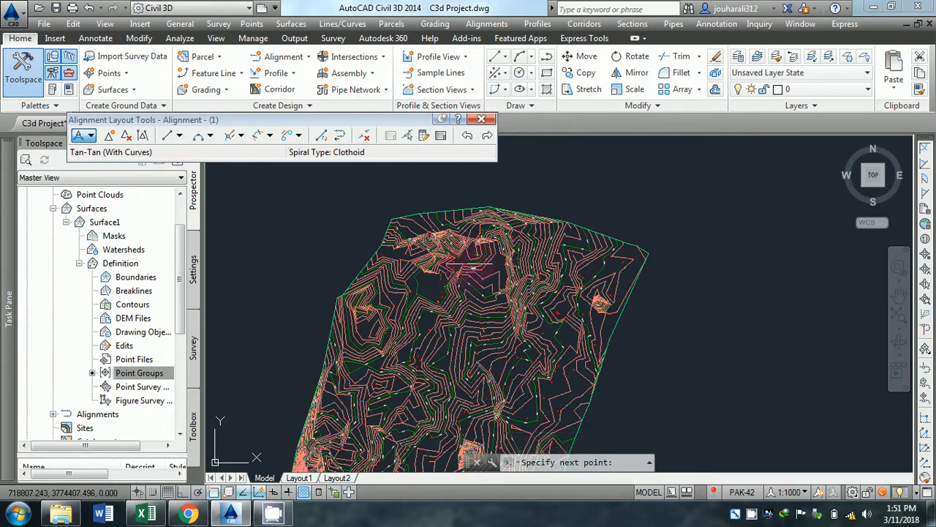
pyautogui.press('Escape')
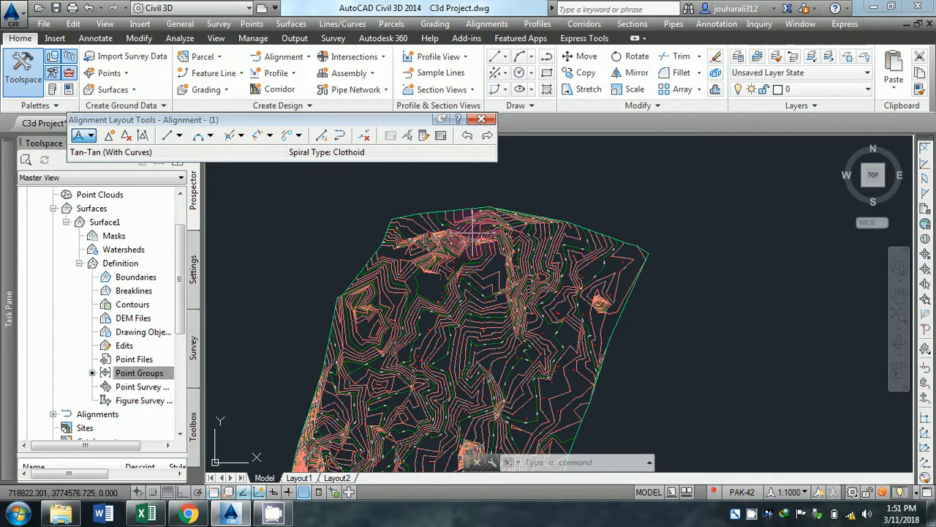
pyautogui.click(474, 233)
pyautogui.scroll(6, 455, 347)
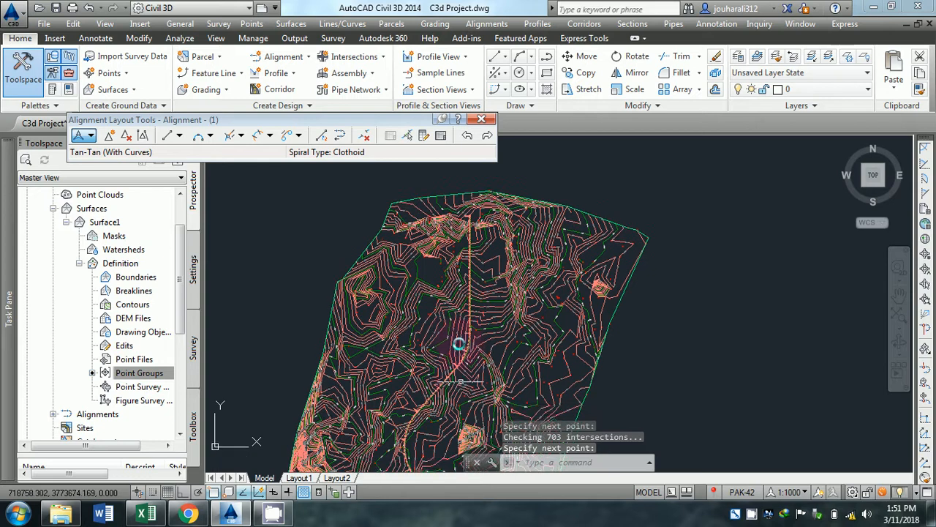
pyautogui.scroll(4, 483, 361)
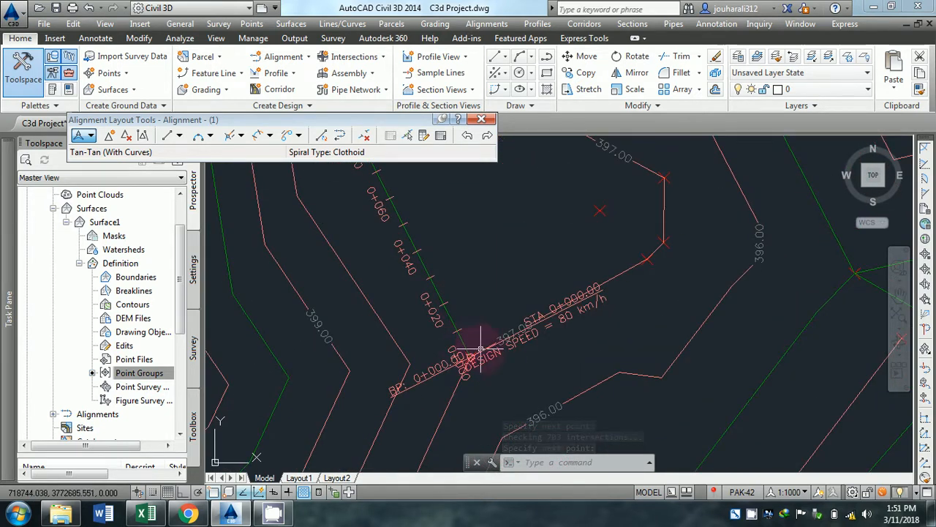
# Examine the alignment's start station and design speed labels and the station and curve labels along the first curve.
pyautogui.scroll(-2, 479, 319)
pyautogui.scroll(3, 516, 327)
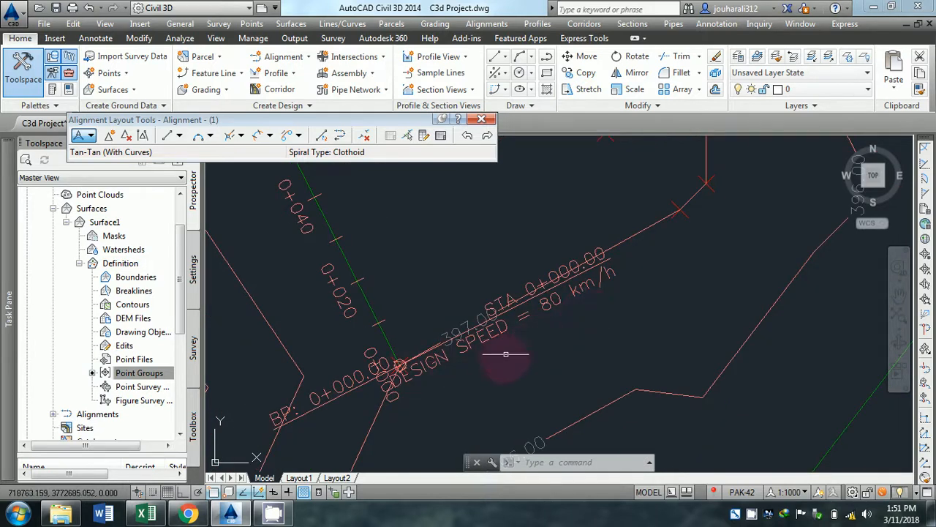
pyautogui.scroll(-2, 430, 384)
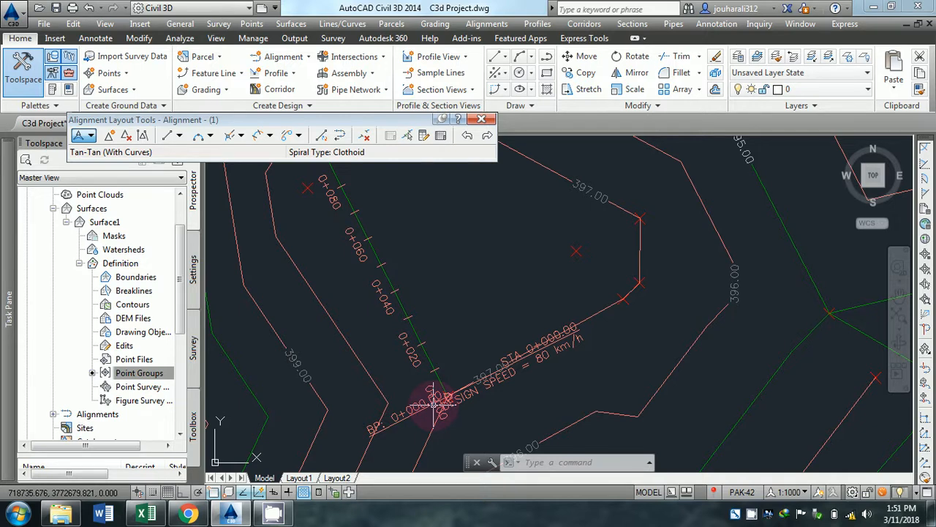
pyautogui.scroll(-5, 434, 366)
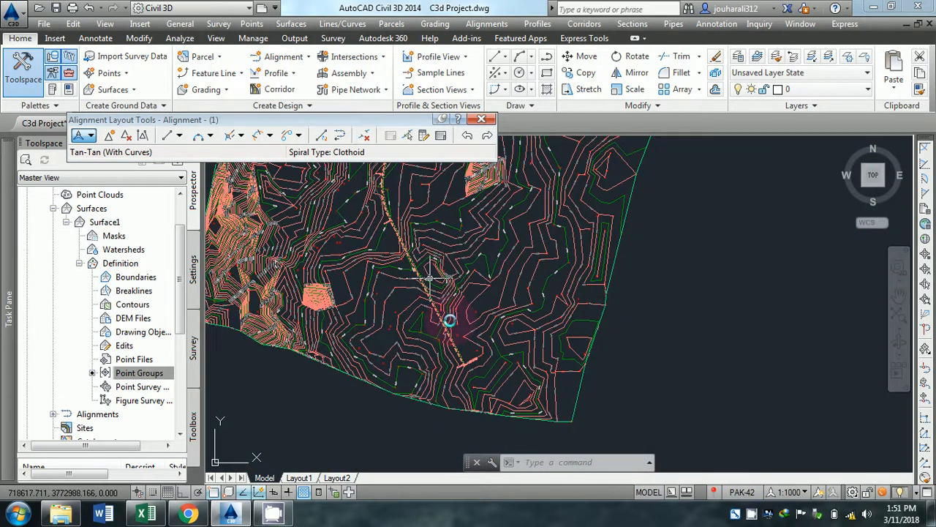
pyautogui.scroll(6, 430, 278)
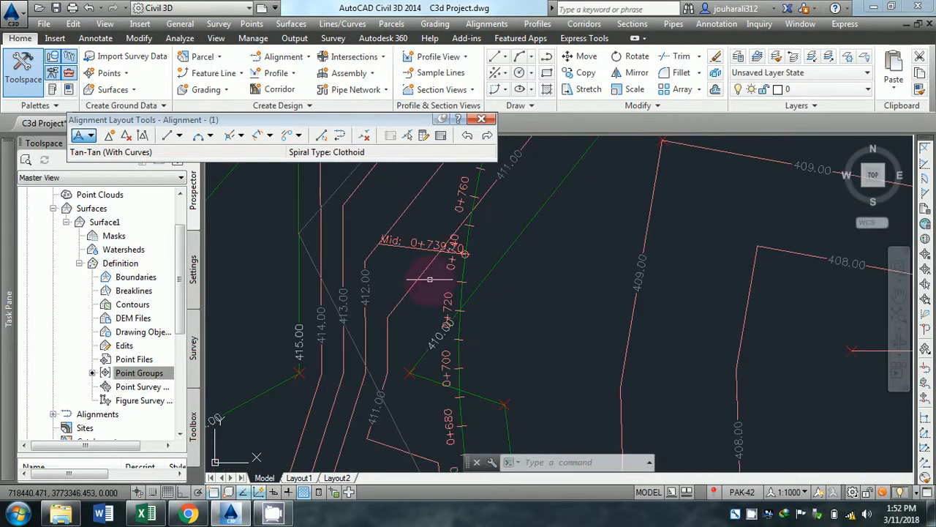
pyautogui.scroll(-2, 430, 332)
pyautogui.moveTo(433, 332); pyautogui.dragTo(432, 269, button='middle')
pyautogui.moveTo(423, 378); pyautogui.dragTo(397, 255, button='middle')
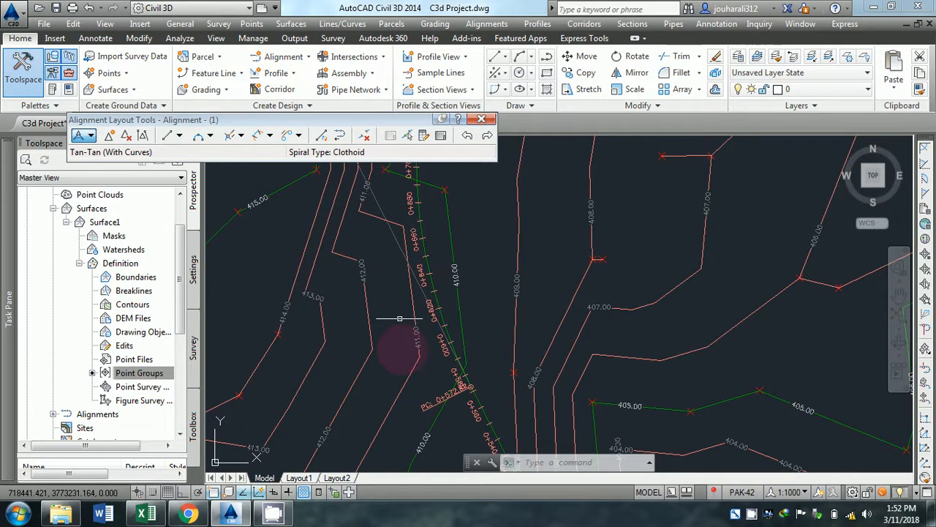
pyautogui.scroll(-3, 433, 285)
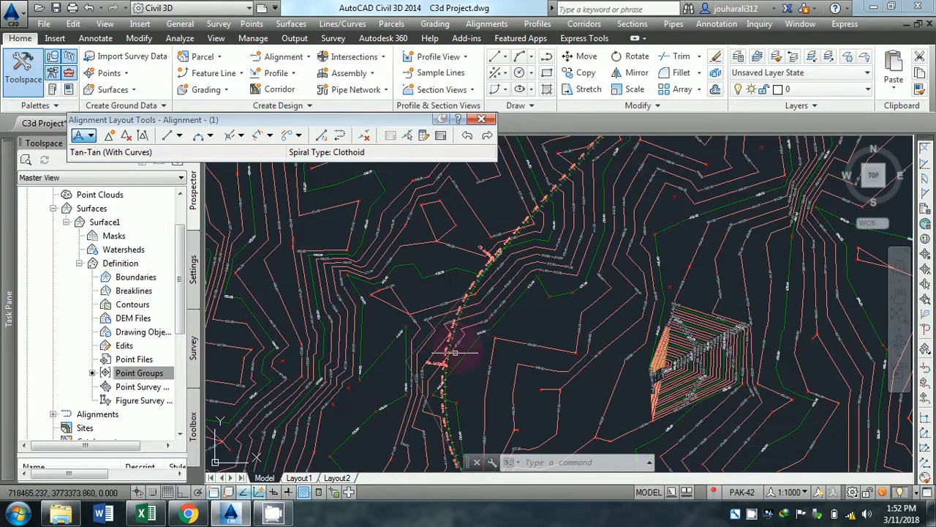
# Examine the alignment's labels from the second curve up to the end point station label near the northern edge.
pyautogui.scroll(5, 468, 322)
pyautogui.scroll(-5, 468, 321)
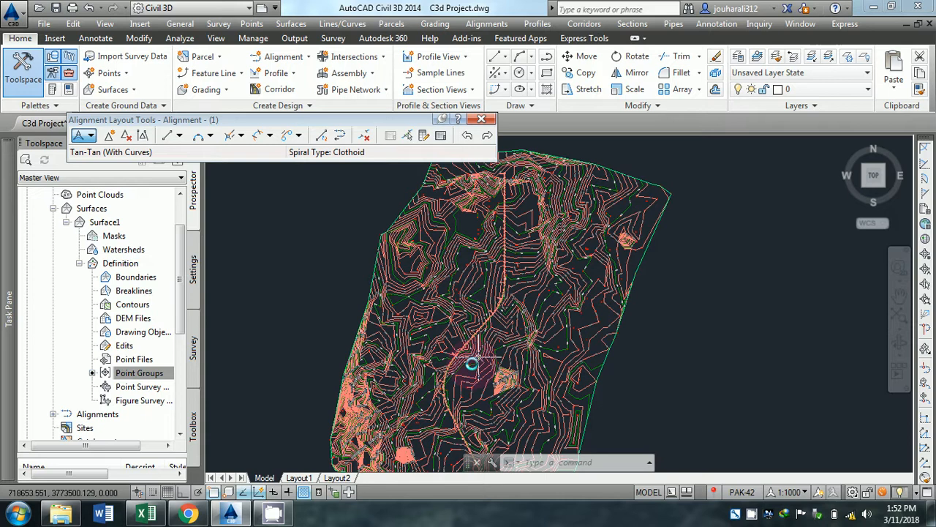
pyautogui.scroll(6, 476, 310)
pyautogui.scroll(-5, 480, 340)
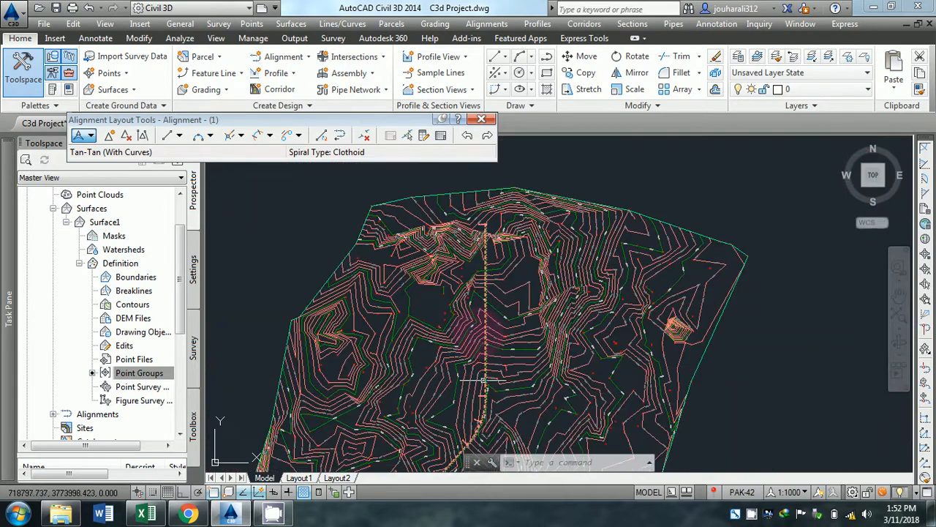
pyautogui.scroll(7, 476, 318)
pyautogui.scroll(1, 483, 286)
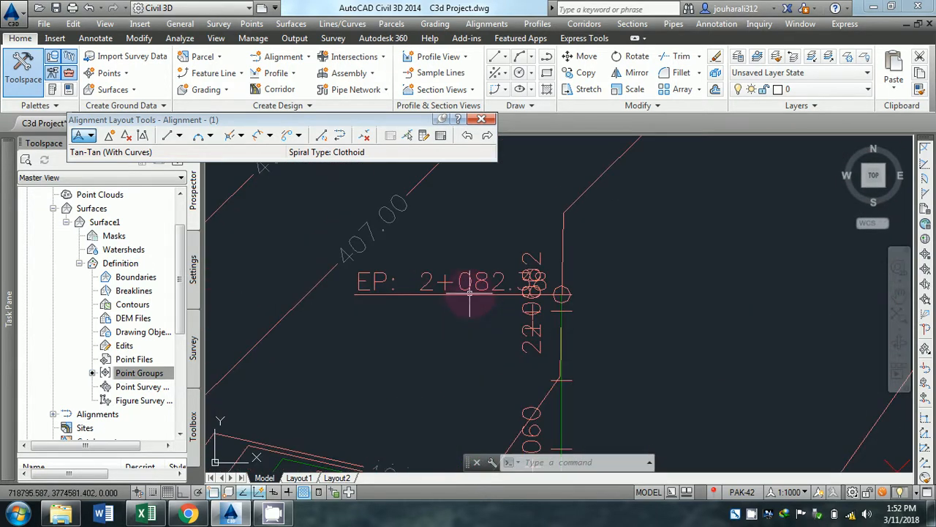
pyautogui.moveTo(454, 313); pyautogui.dragTo(441, 287, button='middle')
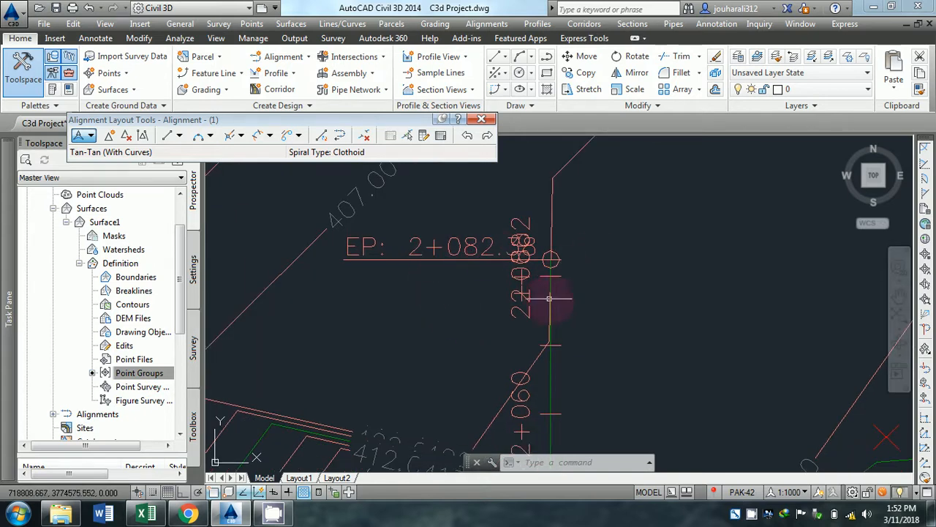
pyautogui.scroll(-5, 533, 330)
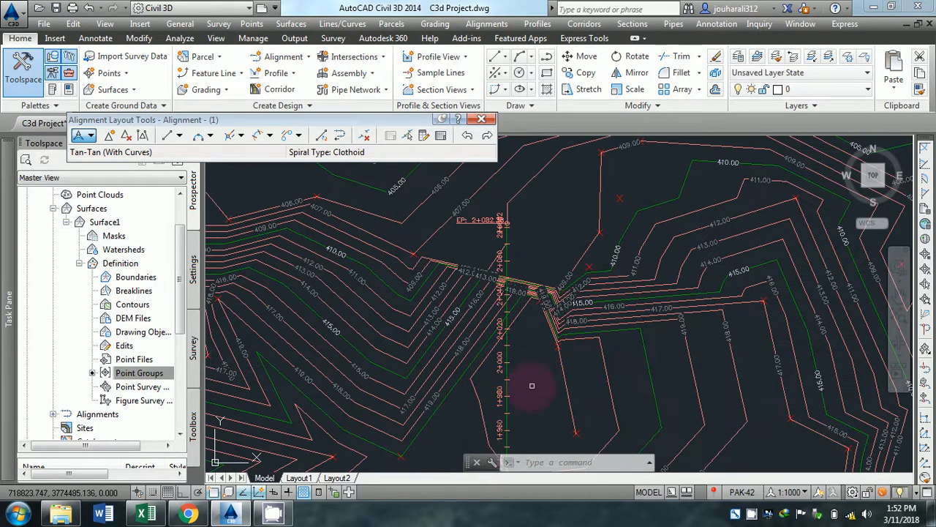
pyautogui.moveTo(463, 387); pyautogui.dragTo(405, 235, button='middle')
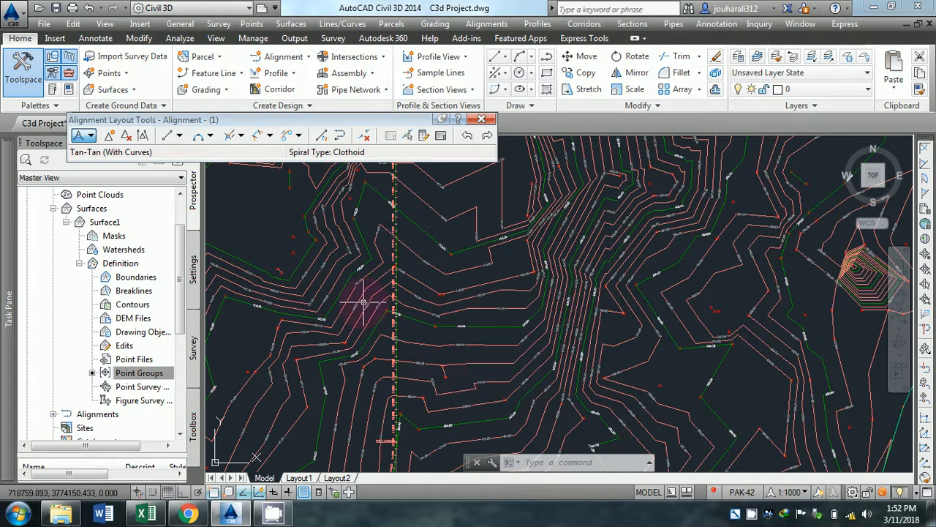
# Open the label group settings for the alignment's station labels, selecting the group near the start point.
pyautogui.scroll(-2, 388, 328)
pyautogui.moveTo(403, 323); pyautogui.dragTo(395, 267, button='middle')
pyautogui.moveTo(389, 378); pyautogui.dragTo(479, 199, button='middle')
pyautogui.scroll(-2, 479, 199)
pyautogui.scroll(5, 463, 384)
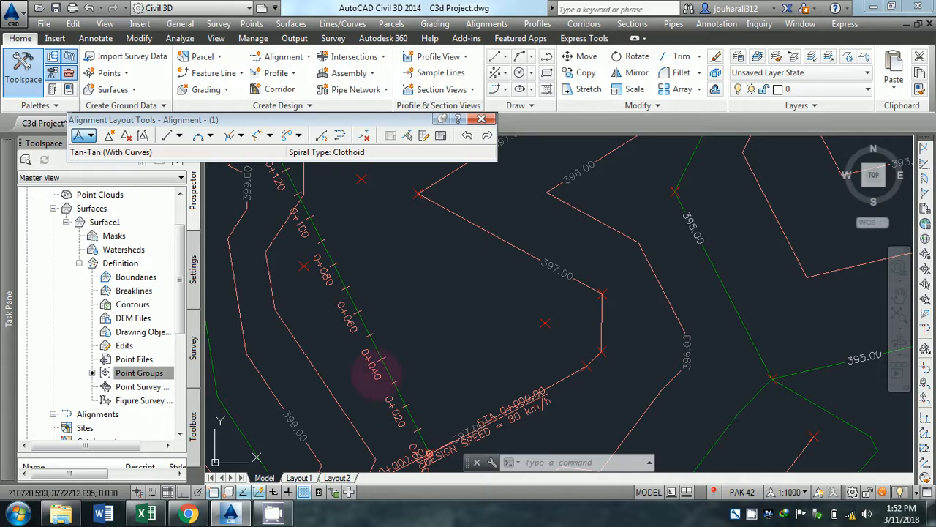
pyautogui.click(371, 370)
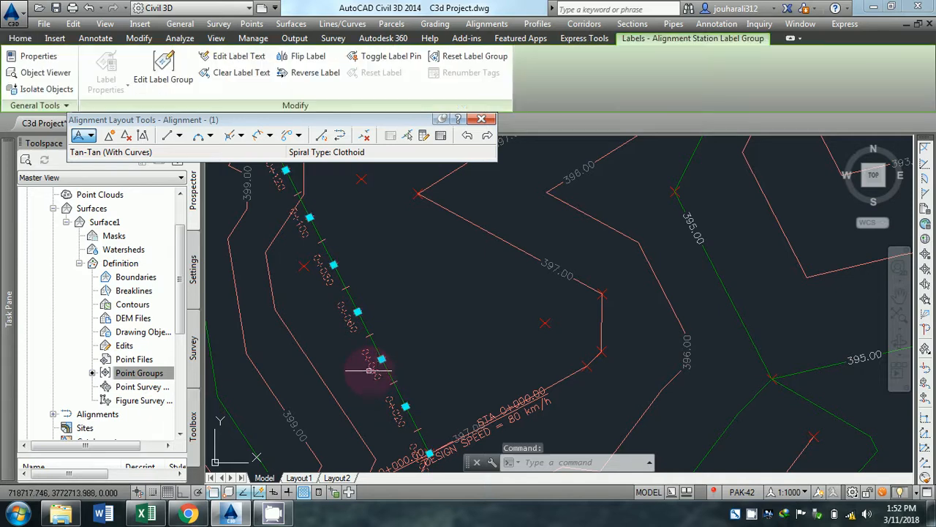
pyautogui.click(164, 73)
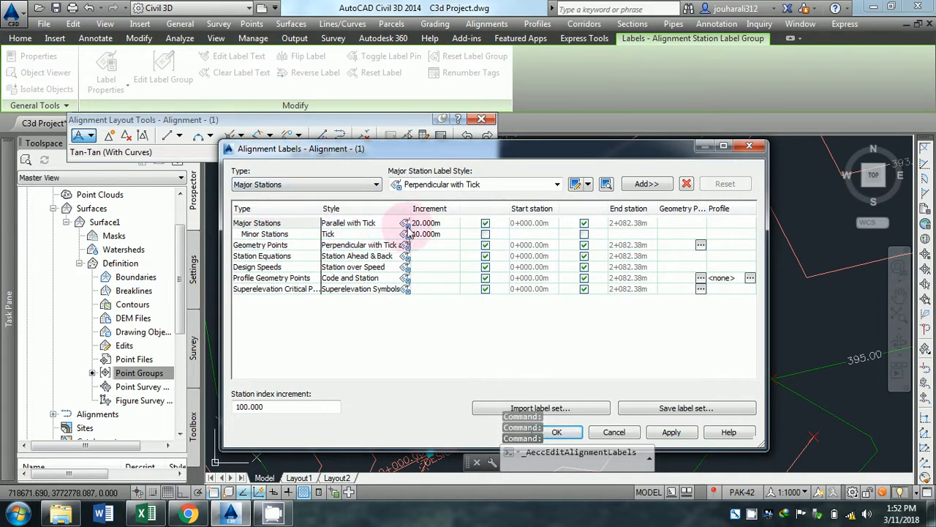
# Edit the Parallel with Tick style of the major stations and set the Station component's text height to 4 mm.
pyautogui.click(406, 223)
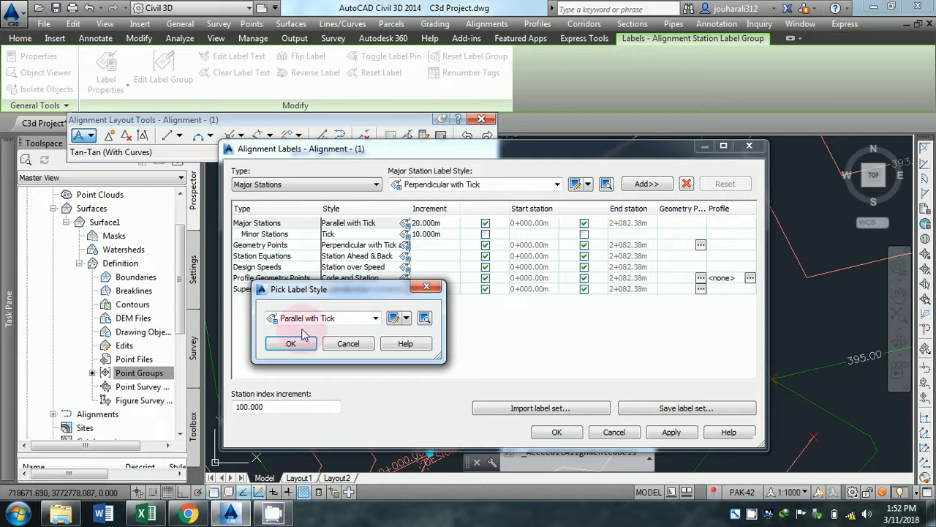
pyautogui.click(375, 319)
pyautogui.click(376, 320)
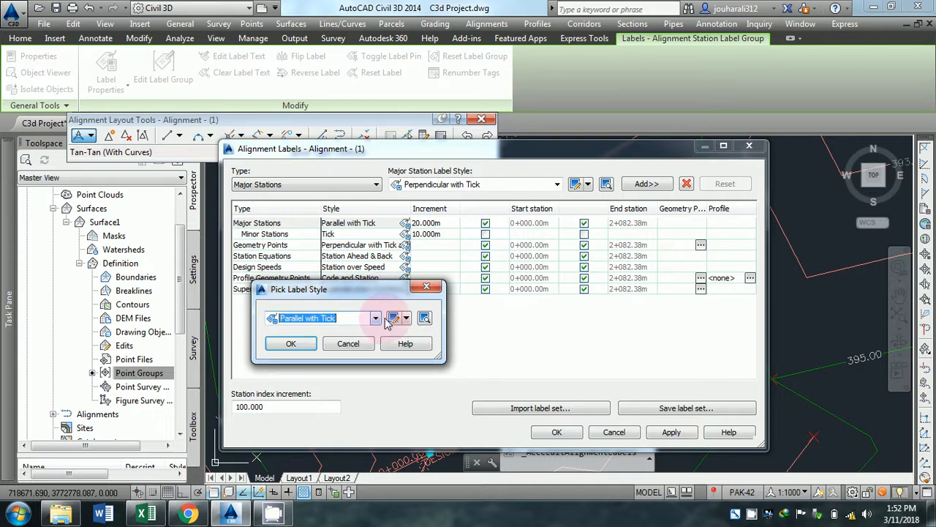
pyautogui.click(396, 322)
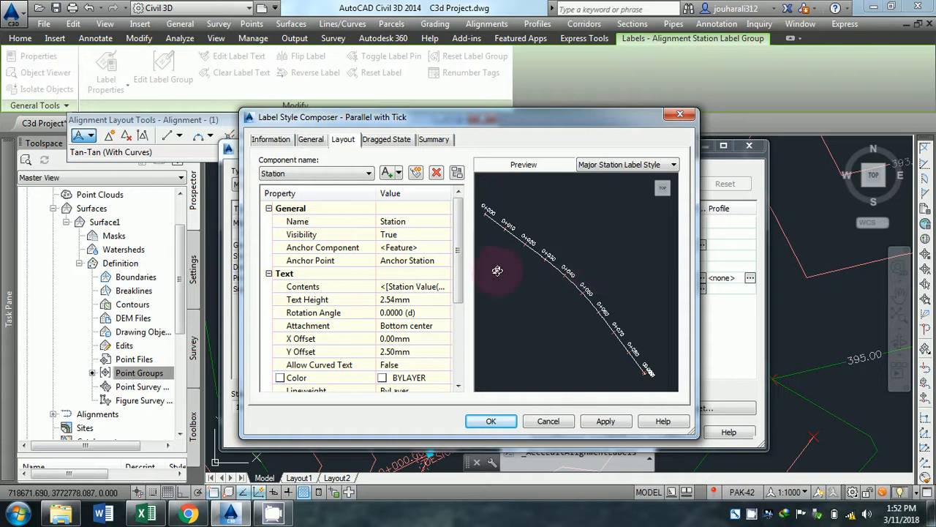
pyautogui.click(389, 305)
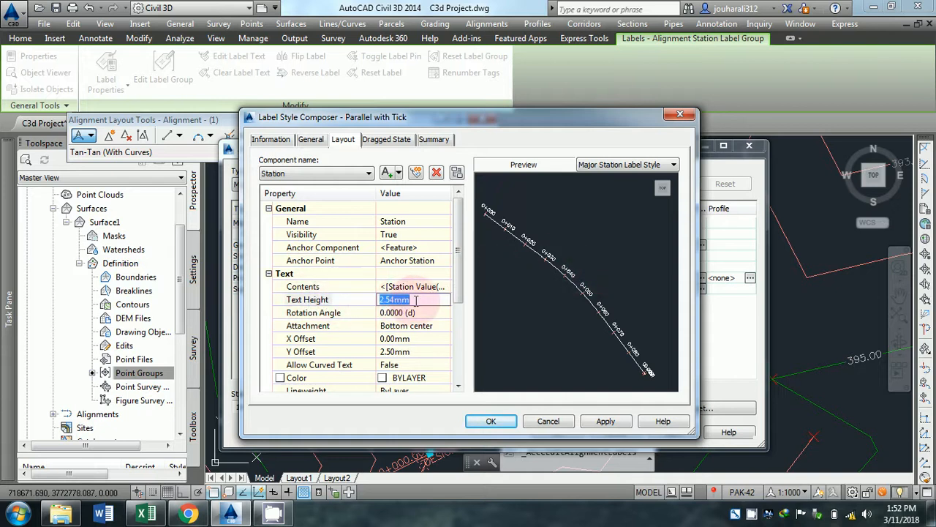
pyautogui.write('4')
pyautogui.click(402, 286)
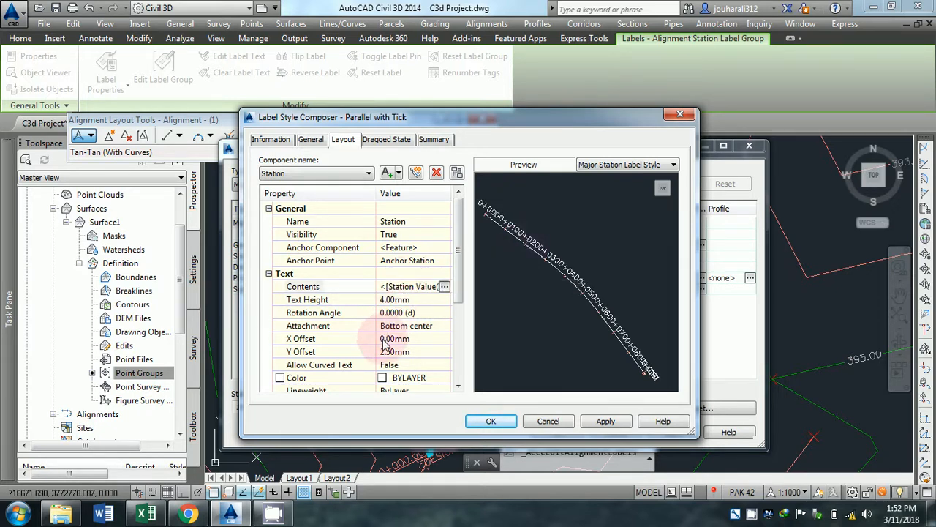
# Set the Station text colour to index colour 255 and accept the Parallel with Tick label style changes.
pyautogui.click(382, 378)
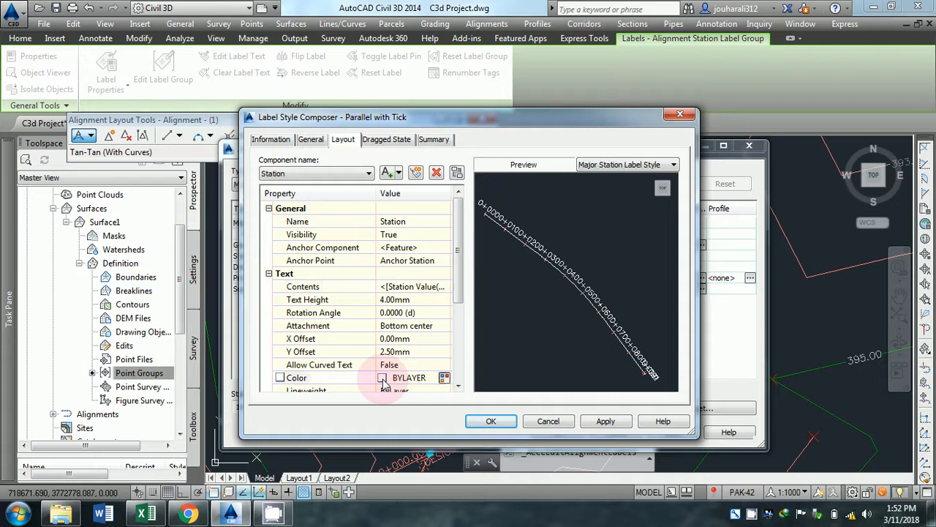
pyautogui.click(444, 377)
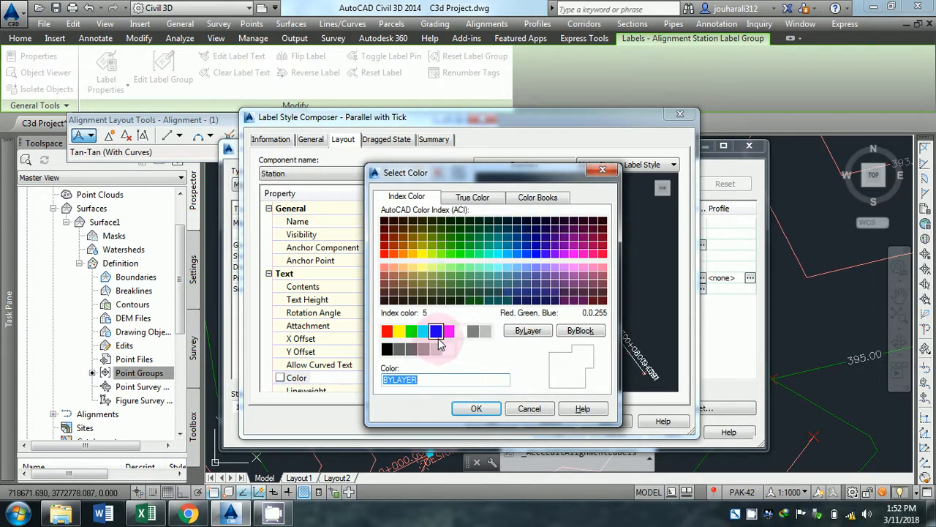
pyautogui.click(449, 348)
pyautogui.click(477, 408)
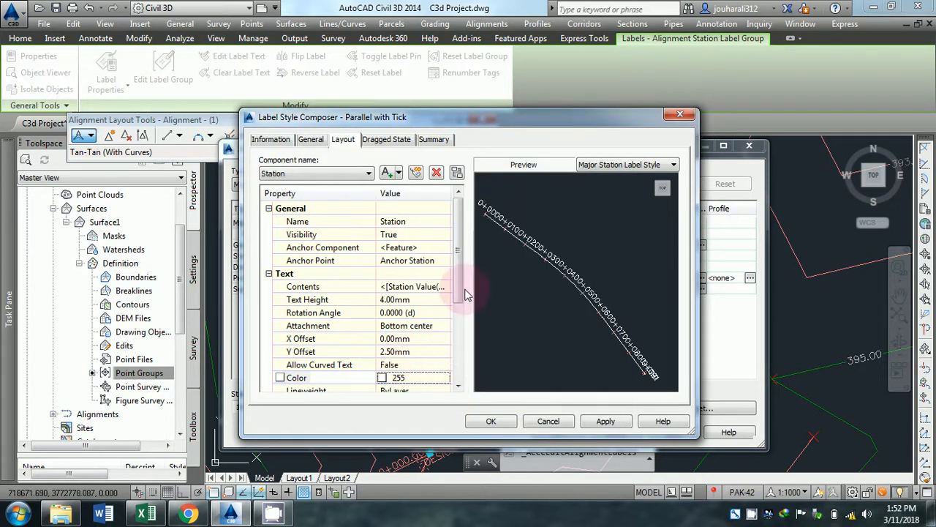
pyautogui.moveTo(459, 288)
pyautogui.mouseDown()
pyautogui.moveTo(463, 348)
pyautogui.moveTo(462, 272)
pyautogui.mouseUp()
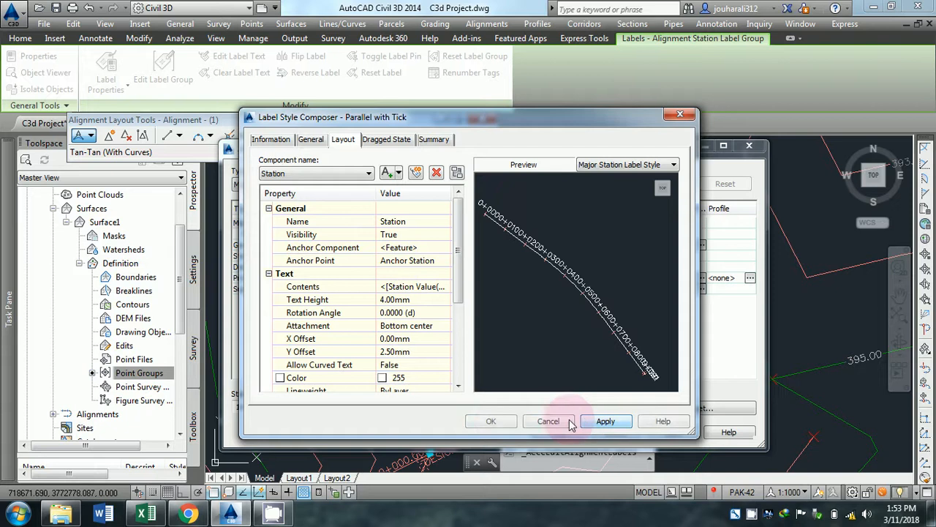
pyautogui.click(491, 421)
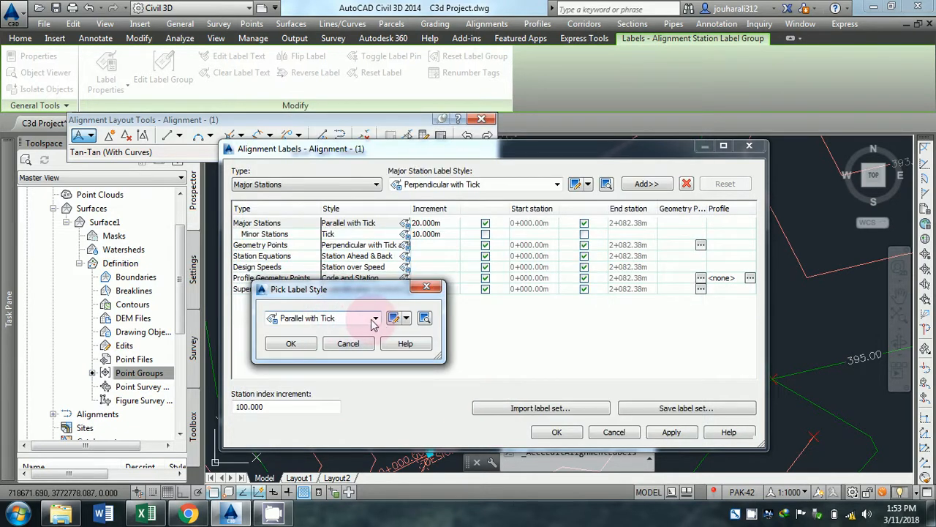
# Assign the Perpendicular with Line style to the major station labels, accept the label settings and inspect the labels near the start.
pyautogui.click(336, 317)
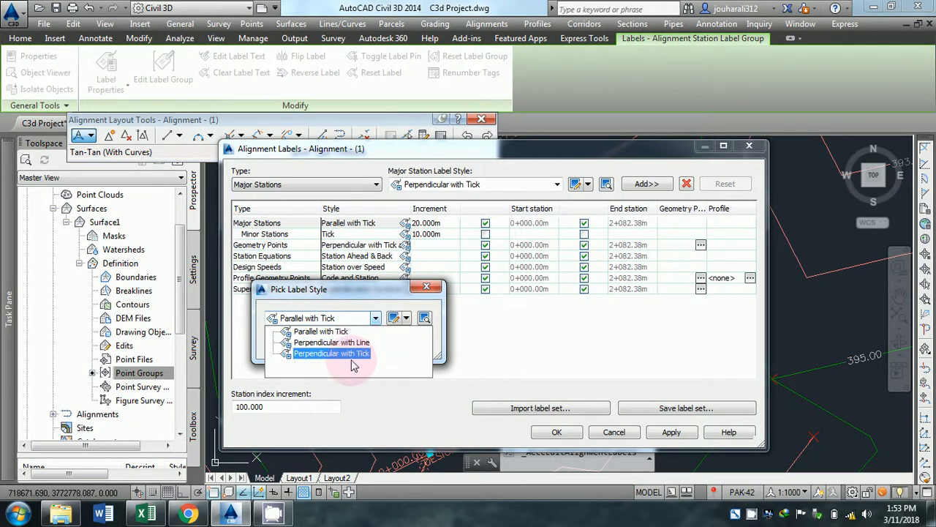
pyautogui.click(352, 344)
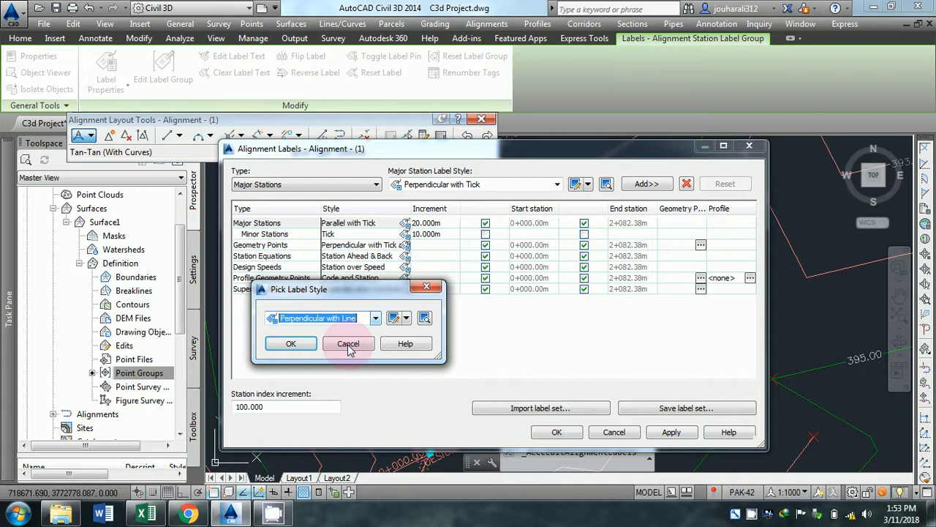
pyautogui.click(290, 343)
pyautogui.click(557, 431)
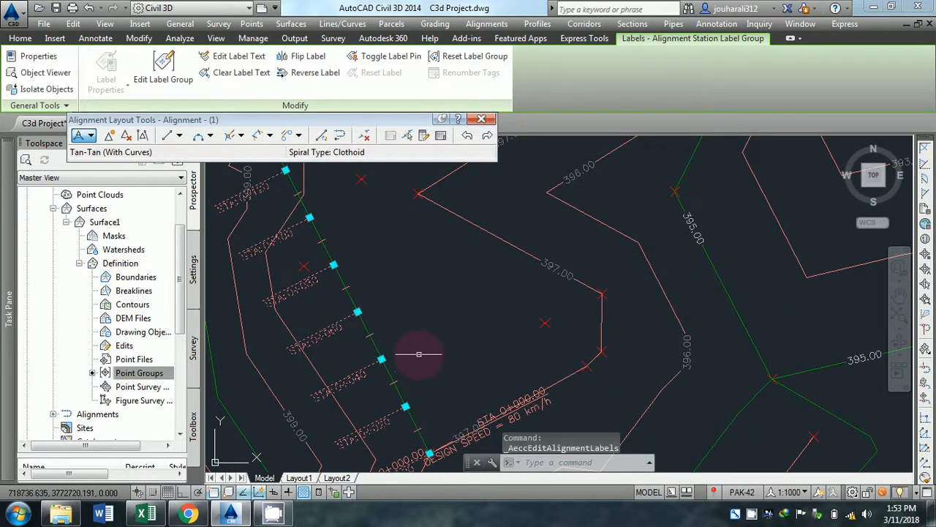
pyautogui.moveTo(418, 360); pyautogui.dragTo(512, 318, button='middle')
pyautogui.press('Escape')
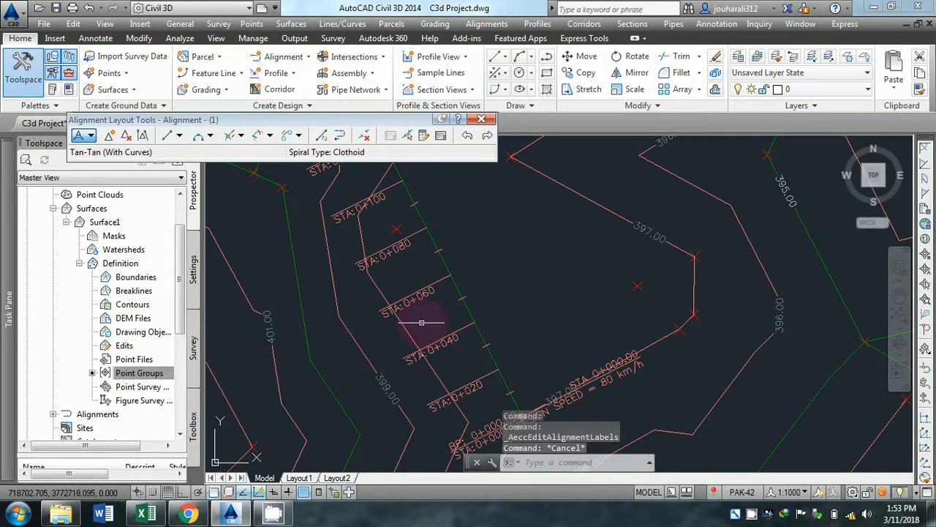
pyautogui.scroll(3, 460, 322)
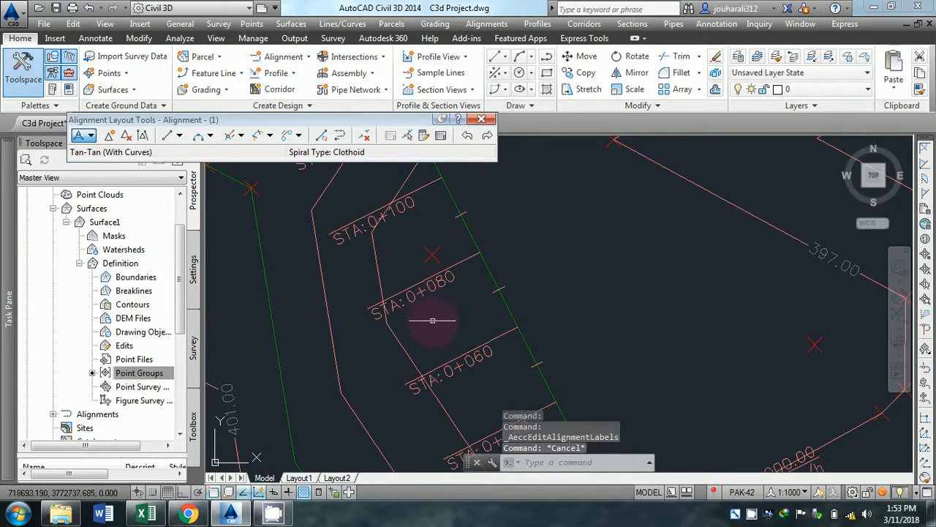
pyautogui.scroll(-4, 432, 320)
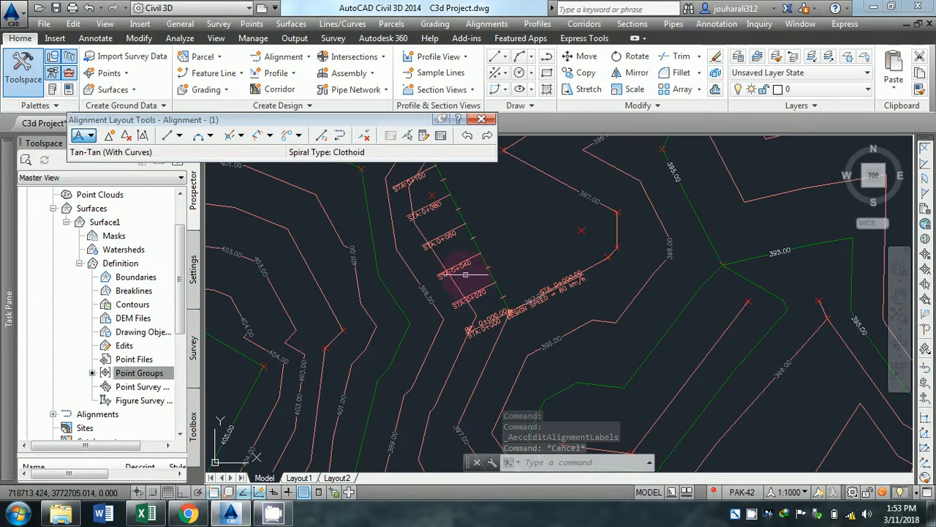
# Reopen the alignment's station label group settings and set the major station increment to 50 m.
pyautogui.click(465, 265)
pyautogui.click(163, 77)
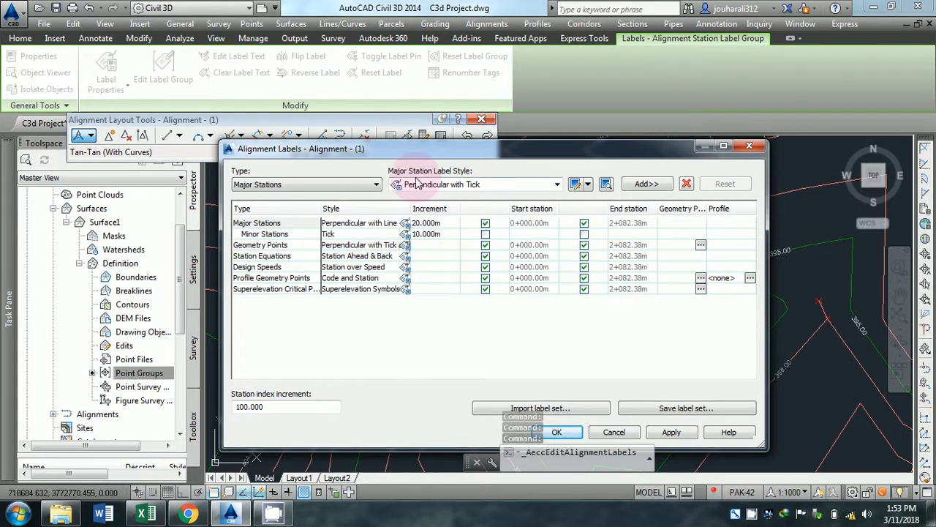
pyautogui.moveTo(395, 149); pyautogui.dragTo(301, 49)
pyautogui.click(330, 129)
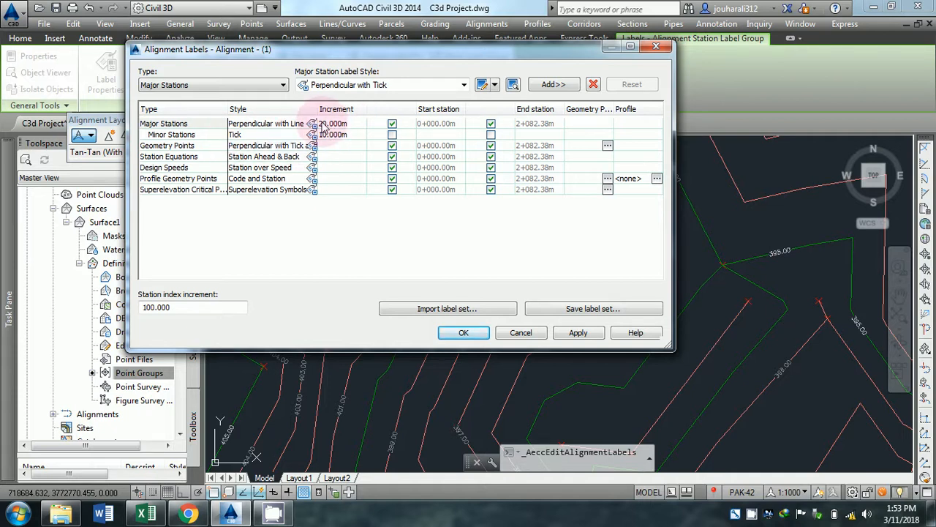
pyautogui.click(323, 123)
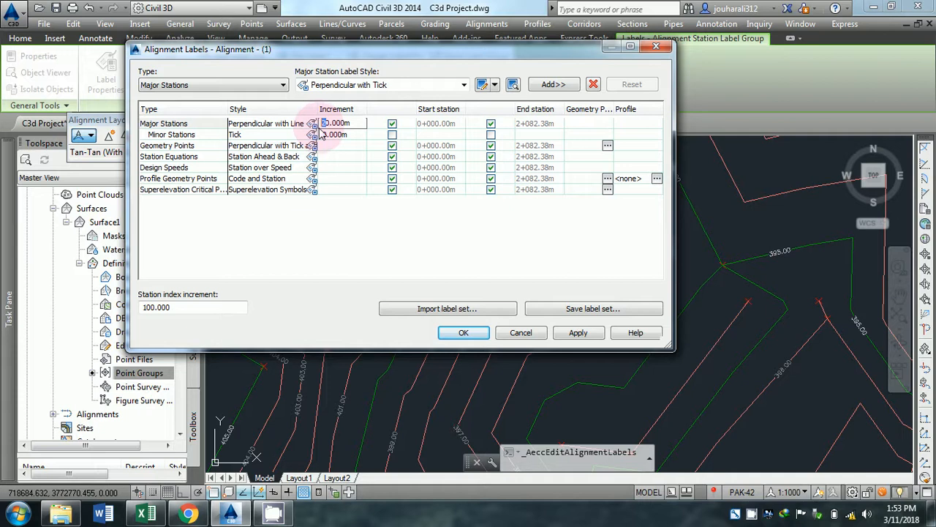
pyautogui.write('5')
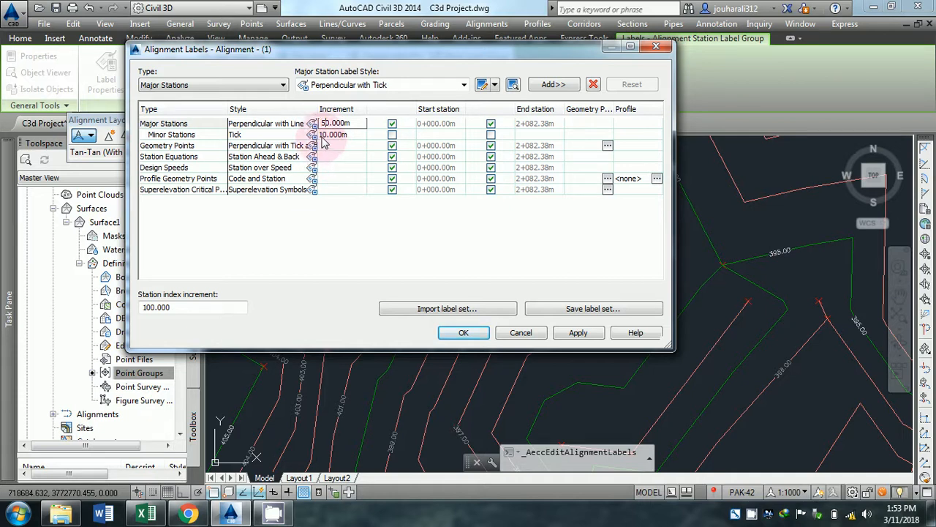
# Set the minor station increment to 25 m, then apply and accept the alignment label settings.
pyautogui.click(322, 135)
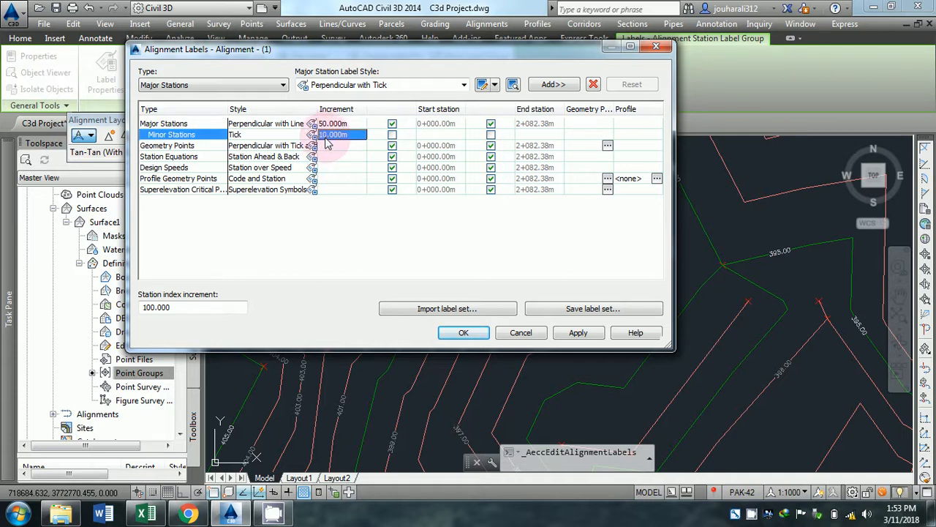
pyautogui.click(340, 139)
pyautogui.moveTo(351, 134); pyautogui.dragTo(319, 135)
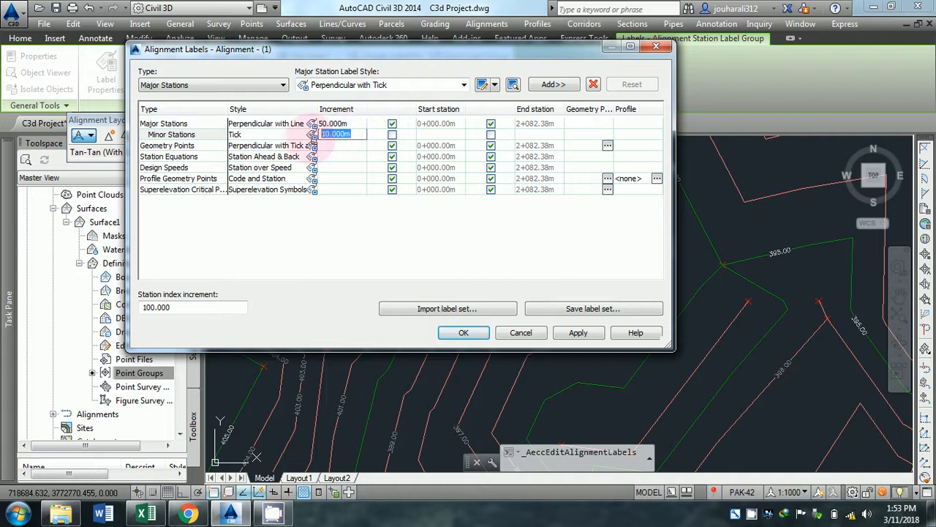
pyautogui.write('25')
pyautogui.click(578, 333)
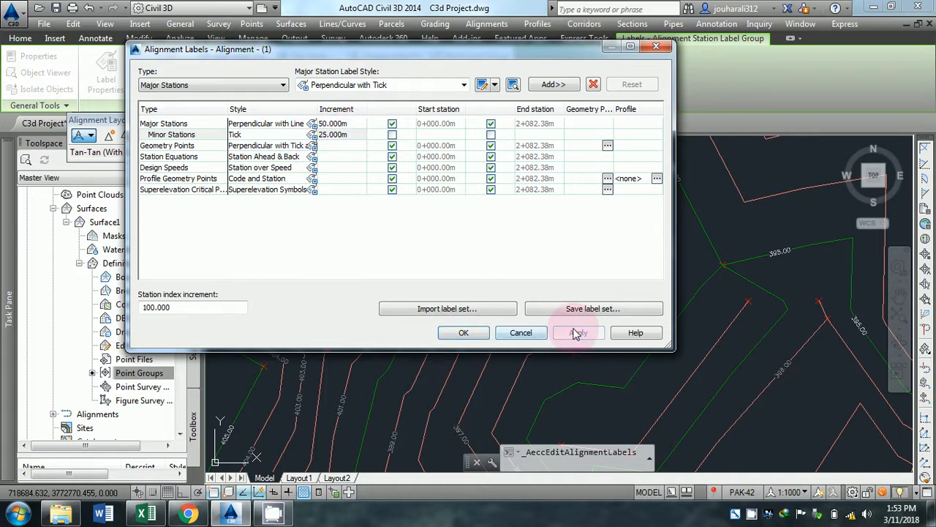
pyautogui.click(468, 333)
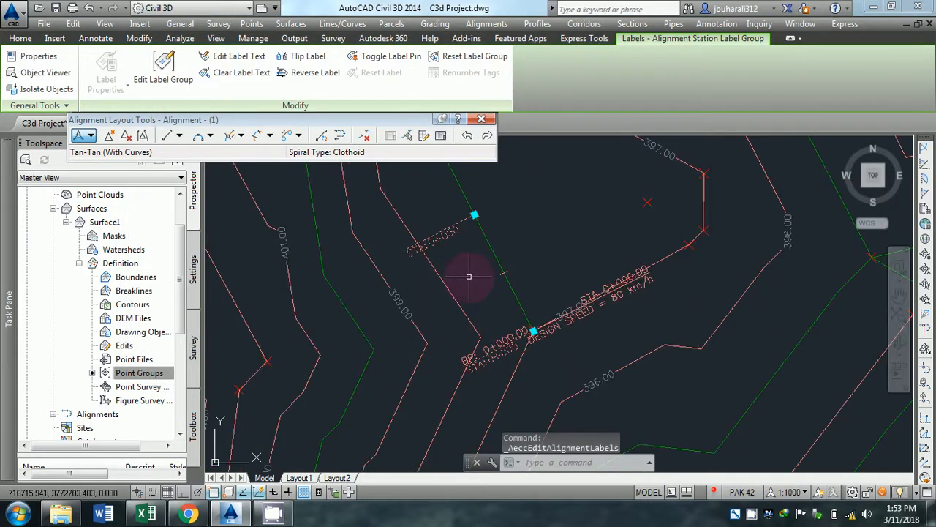
pyautogui.press('Escape')
# Examine the major station labels and minor ticks along the first stretch of the alignment.
pyautogui.scroll(-2, 469, 276)
pyautogui.moveTo(469, 276); pyautogui.dragTo(530, 313, button='middle')
pyautogui.scroll(2, 530, 314)
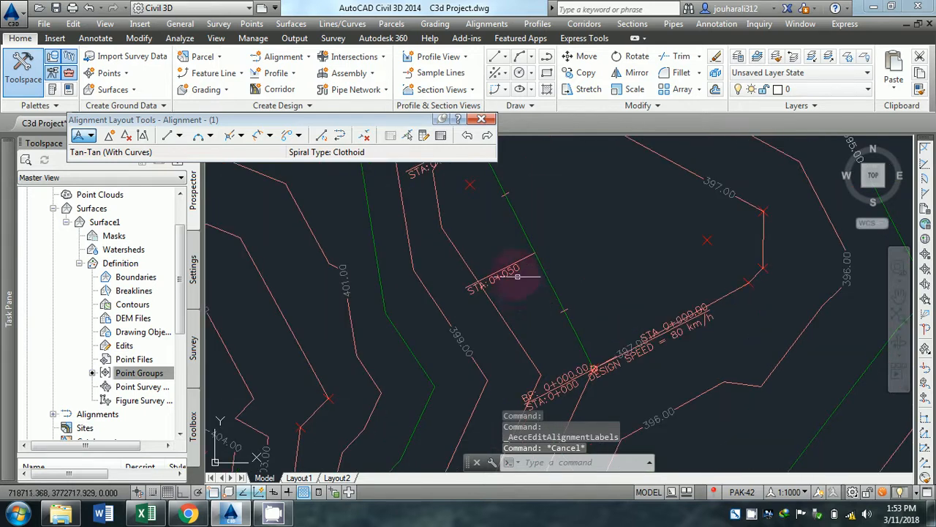
pyautogui.moveTo(486, 243); pyautogui.dragTo(519, 295, button='middle')
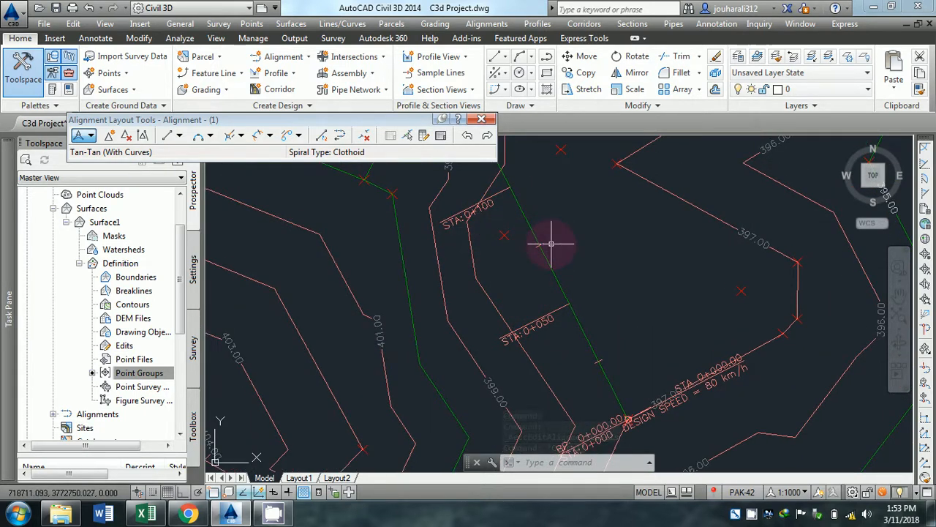
pyautogui.moveTo(477, 211); pyautogui.dragTo(528, 301, button='middle')
pyautogui.scroll(2, 491, 234)
pyautogui.scroll(-4, 497, 246)
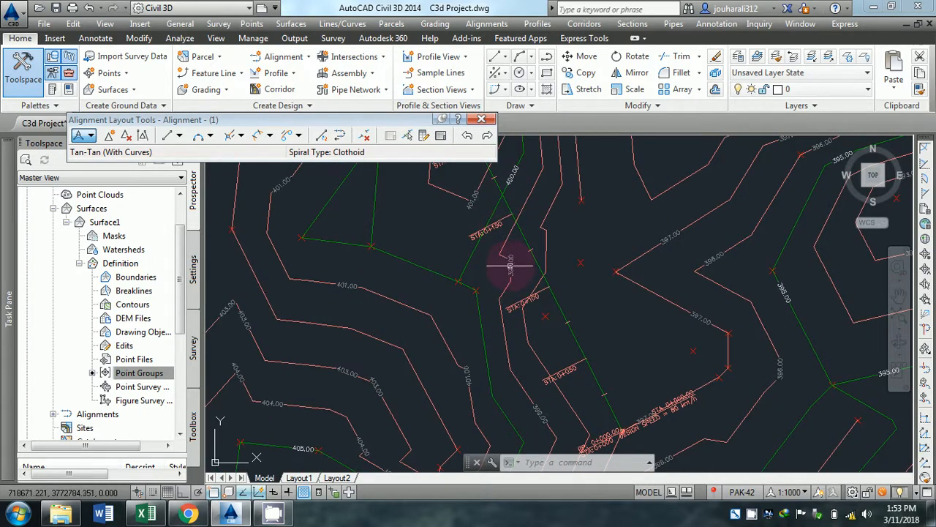
pyautogui.moveTo(510, 265); pyautogui.dragTo(525, 259, button='middle')
# Reopen the alignment's station label group settings and open the major stations' Perpendicular with Line style for editing.
pyautogui.click(583, 363)
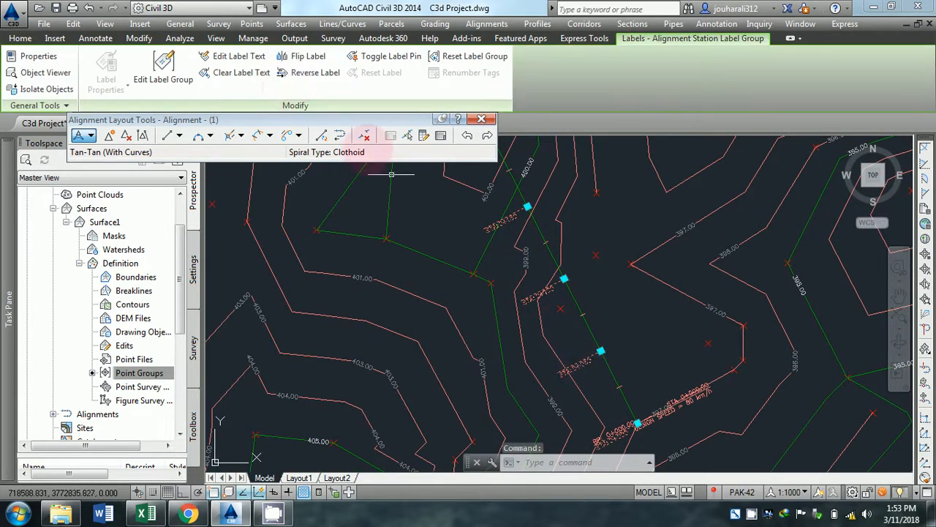
pyautogui.click(168, 70)
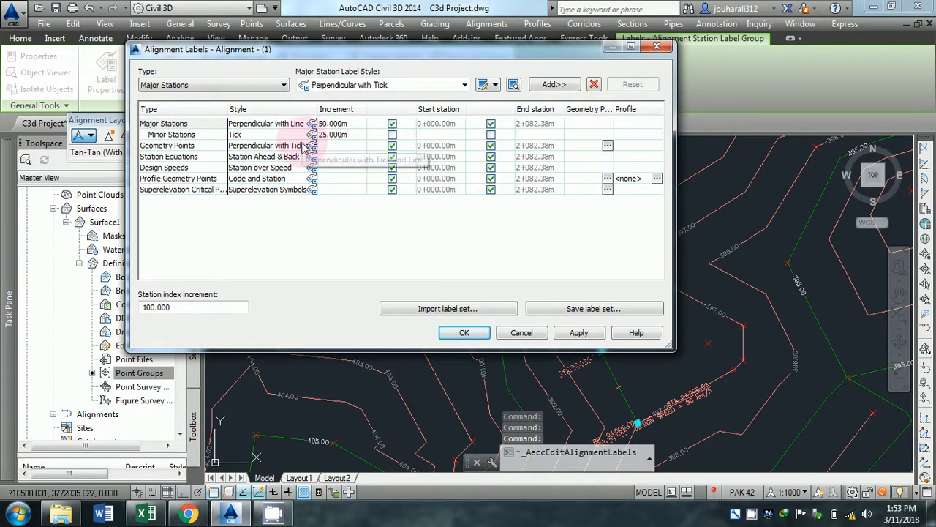
pyautogui.click(312, 129)
pyautogui.click(395, 318)
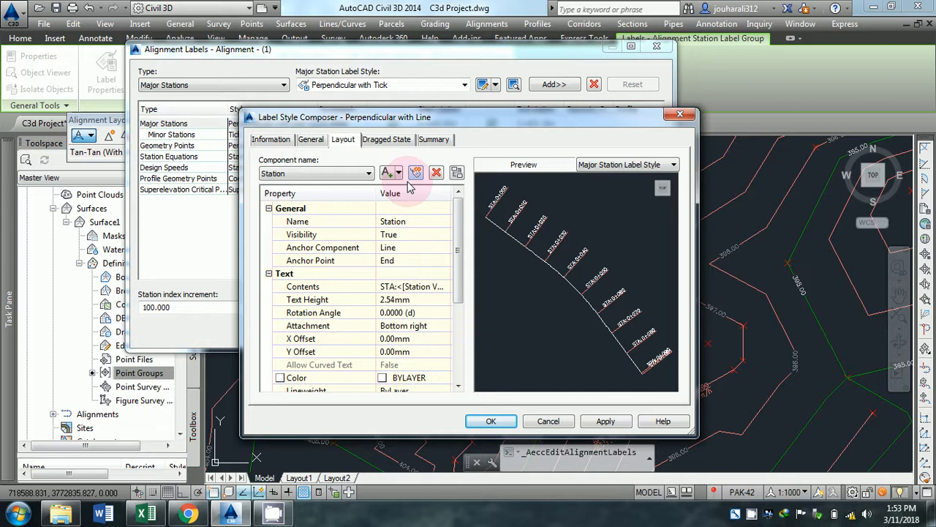
# Set the Station component's text colour to index colour 255 and accept the label style and alignment label settings.
pyautogui.moveTo(456, 271); pyautogui.dragTo(429, 299)
pyautogui.click(421, 299)
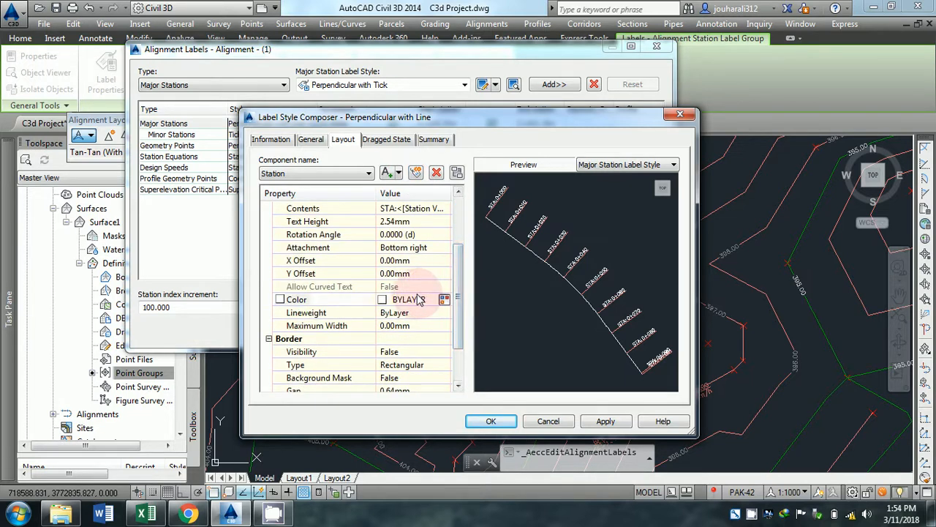
pyautogui.click(442, 299)
pyautogui.click(436, 349)
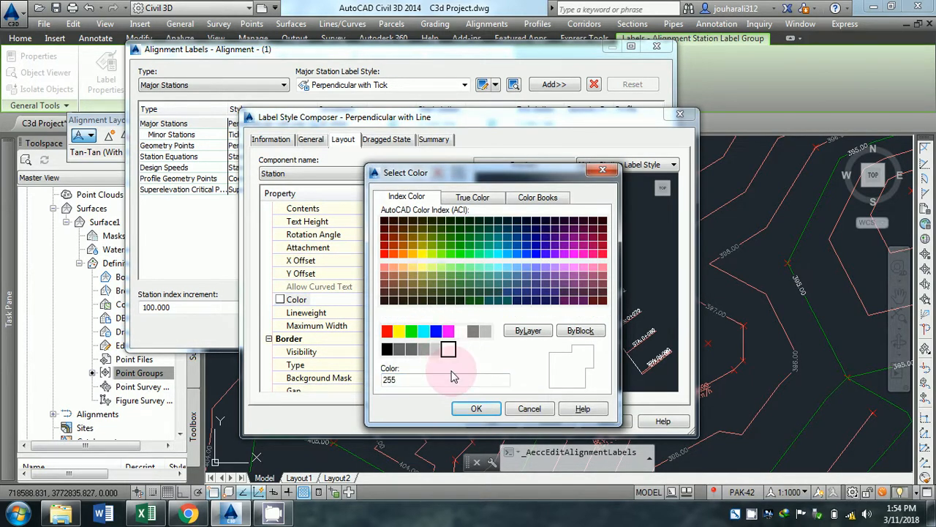
pyautogui.click(476, 408)
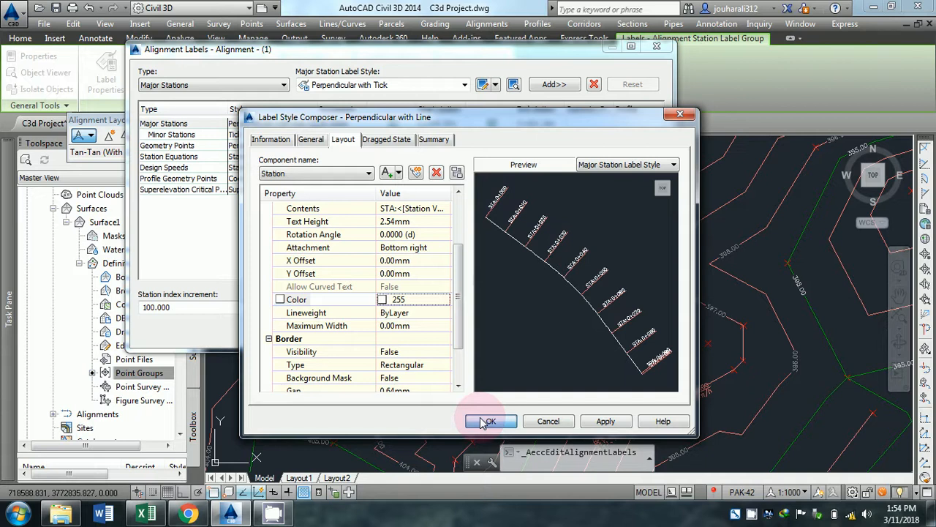
pyautogui.click(486, 422)
pyautogui.click(294, 344)
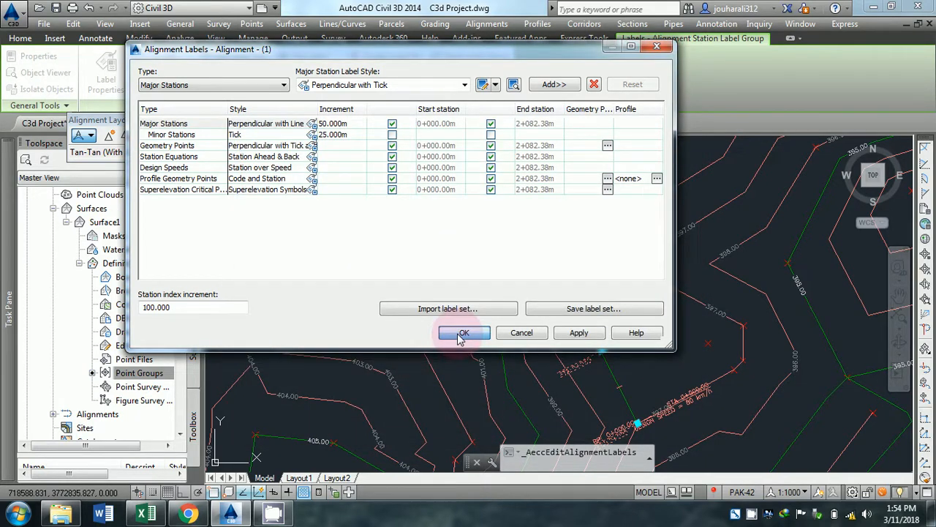
pyautogui.click(463, 333)
pyautogui.press('Escape')
# Check the station labels along the alignment, then close the Alignment Layout Tools and save the drawing.
pyautogui.scroll(3, 554, 317)
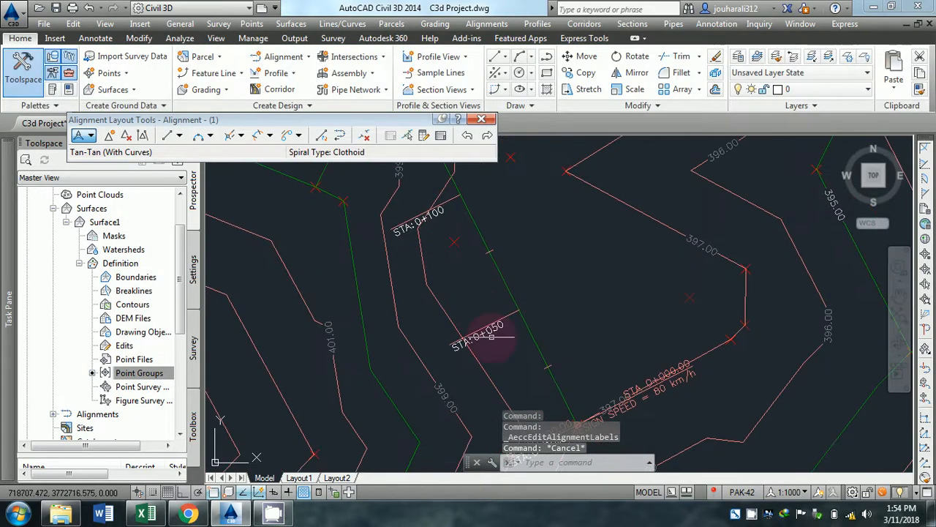
pyautogui.moveTo(491, 335); pyautogui.dragTo(442, 238, button='middle')
pyautogui.moveTo(488, 308)
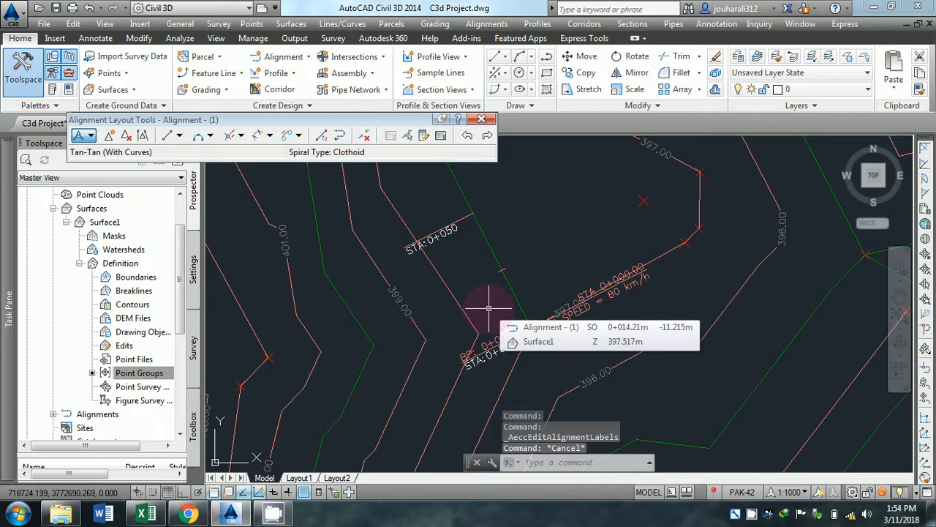
pyautogui.scroll(-8, 486, 306)
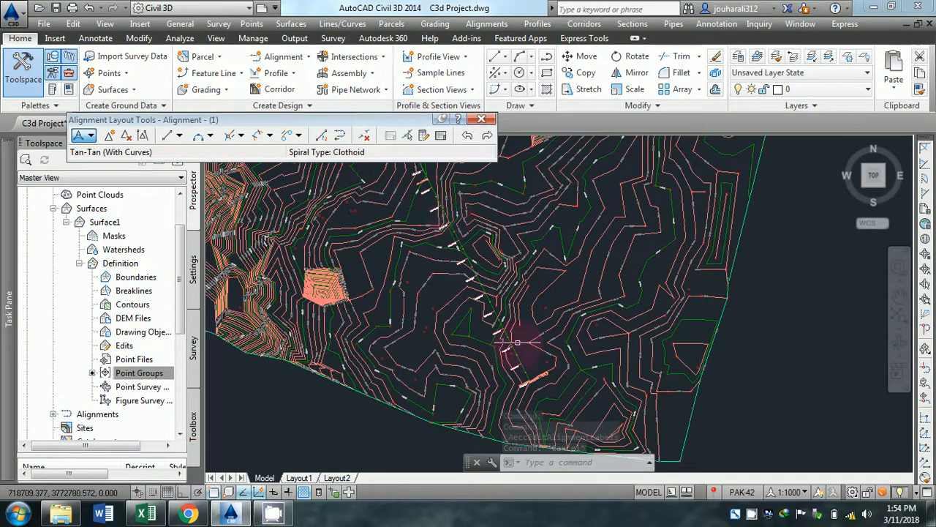
pyautogui.scroll(10, 444, 278)
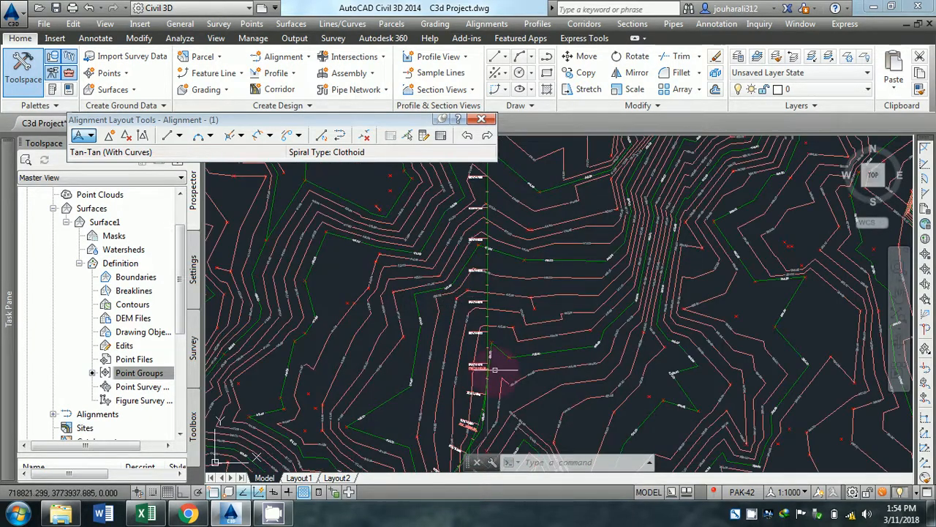
pyautogui.click(480, 119)
pyautogui.scroll(-2, 479, 278)
pyautogui.scroll(-5, 479, 278)
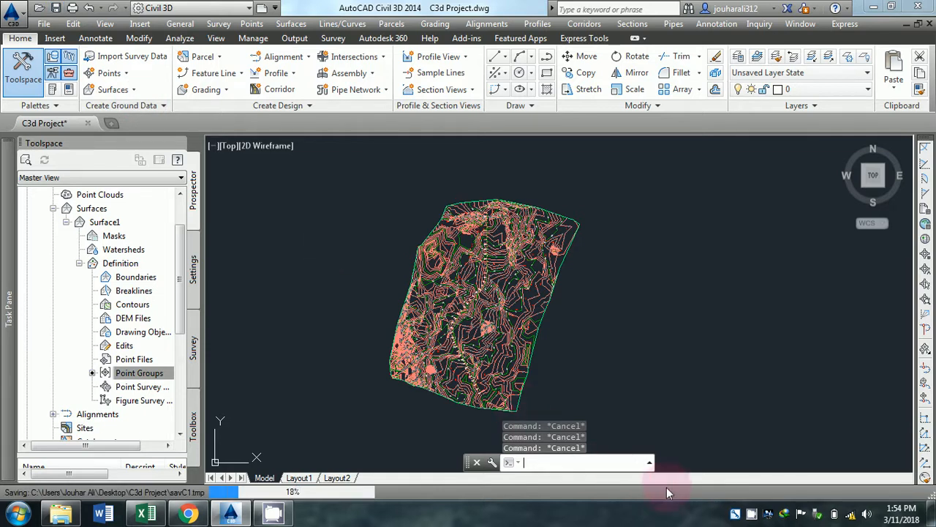
pyautogui.click(749, 514)
pyautogui.click(702, 133)
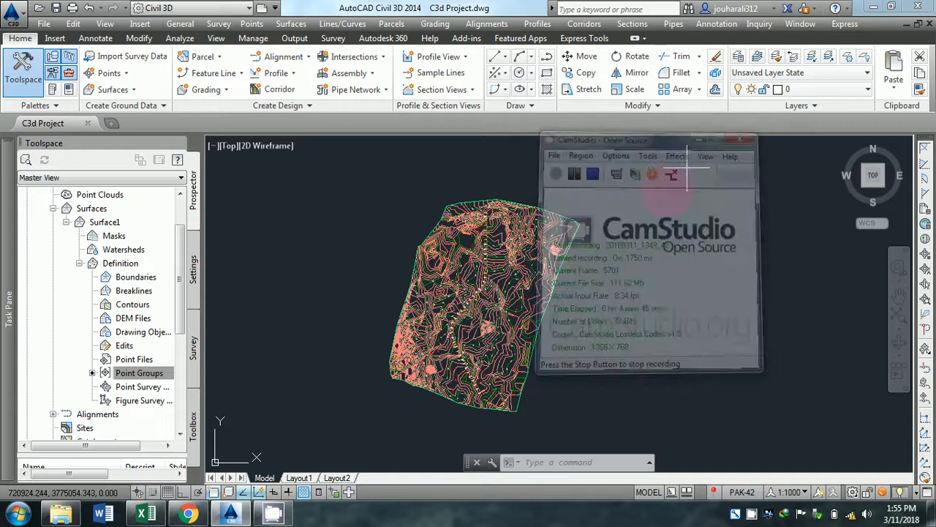
pyautogui.scroll(5, 547, 272)
pyautogui.scroll(-5, 505, 298)
pyautogui.moveTo(496, 305); pyautogui.dragTo(550, 286, button='middle')
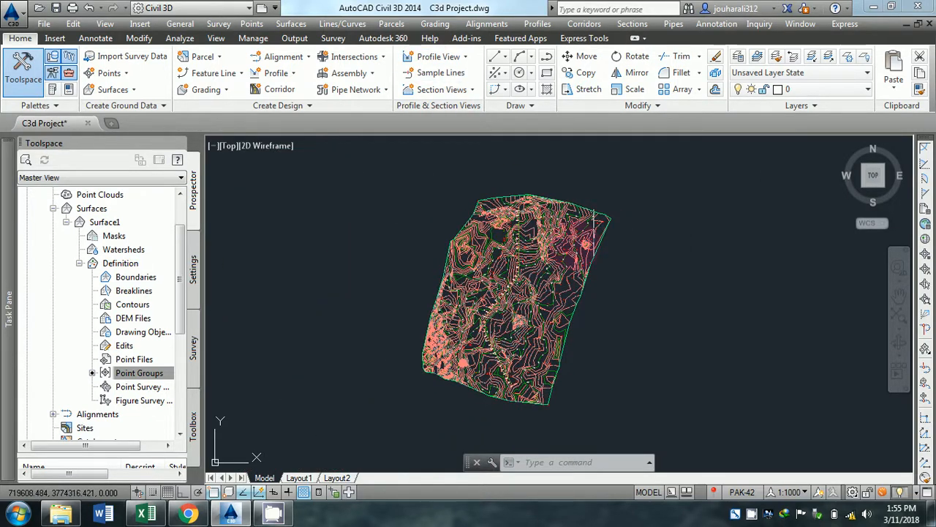
pyautogui.scroll(2, 519, 288)
pyautogui.moveTo(485, 334)
pyautogui.mouseDown(button='middle')
pyautogui.moveTo(455, 317)
pyautogui.moveTo(468, 323)
pyautogui.mouseUp(button='middle')
pyautogui.scroll(-2, 488, 321)
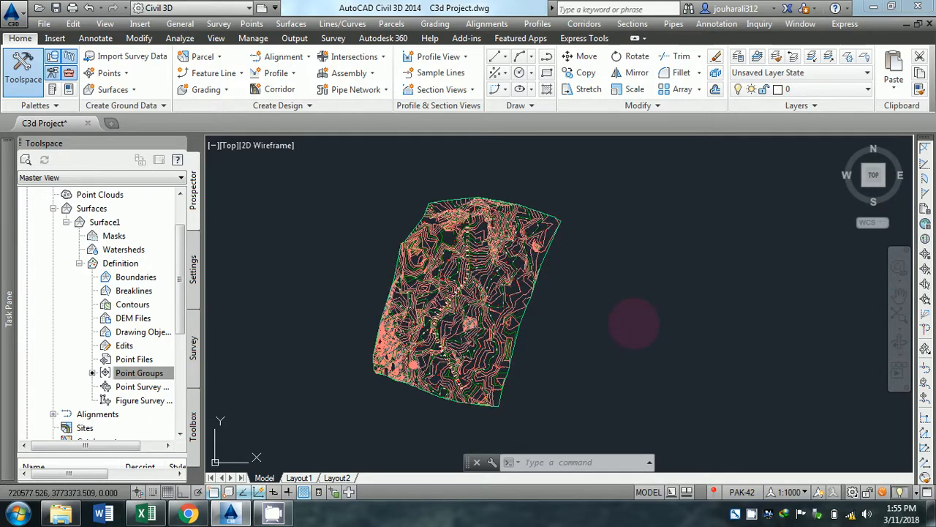